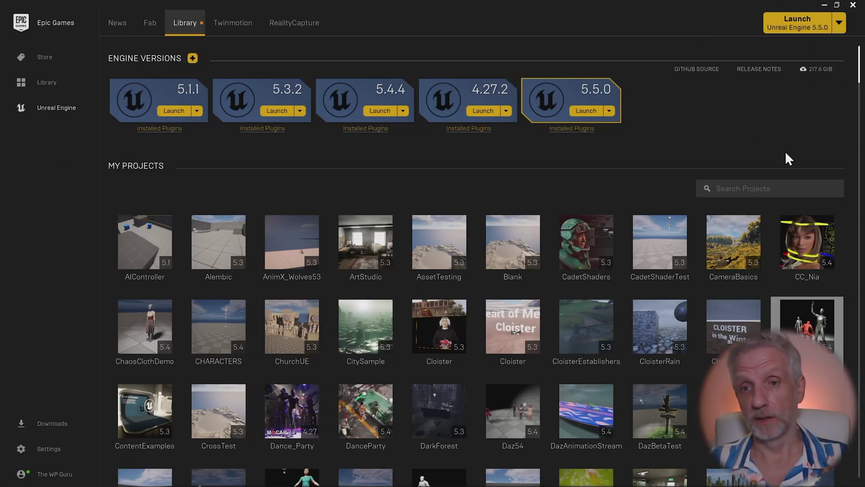
scroll(838, 135, "down", 2)
scroll(852, 131, "down", 4)
mouse_move(852, 132)
left_mouse_down()
mouse_move(856, 144)
mouse_move(858, 129)
left_mouse_up()
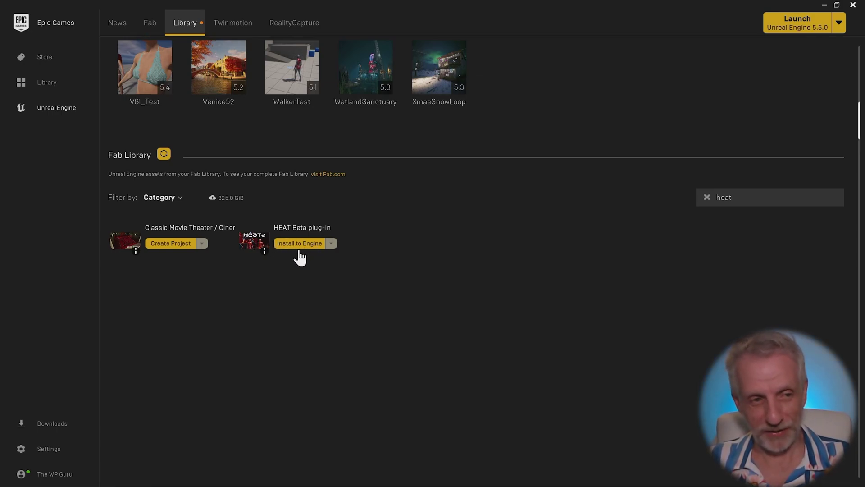
- Search Fab for 'heat' and open the HEAT Beta plug-in page
left_click(330, 175)
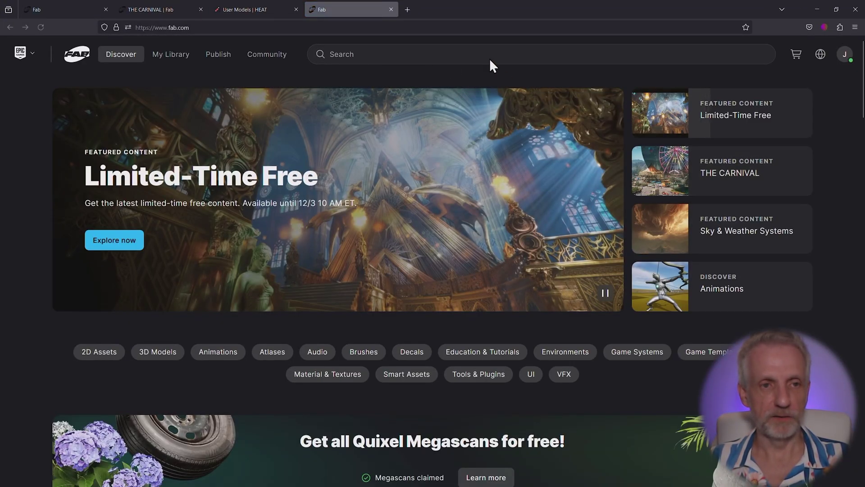
left_click(485, 56)
type("heat")
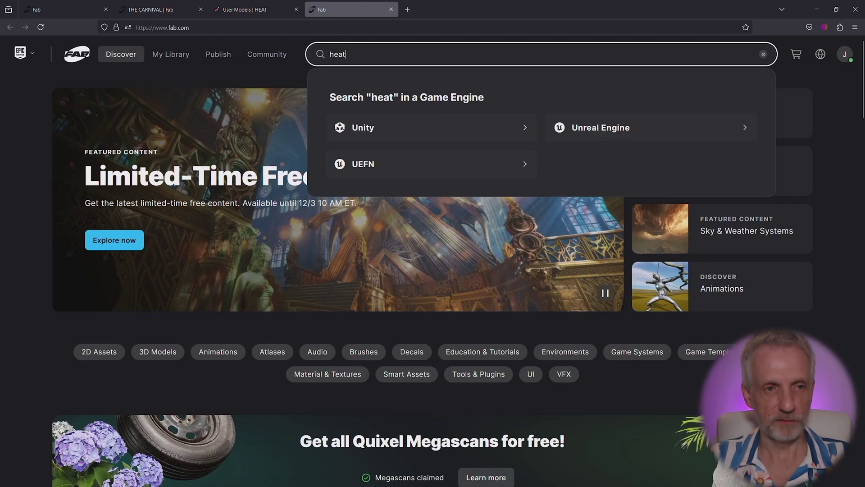
key("Return")
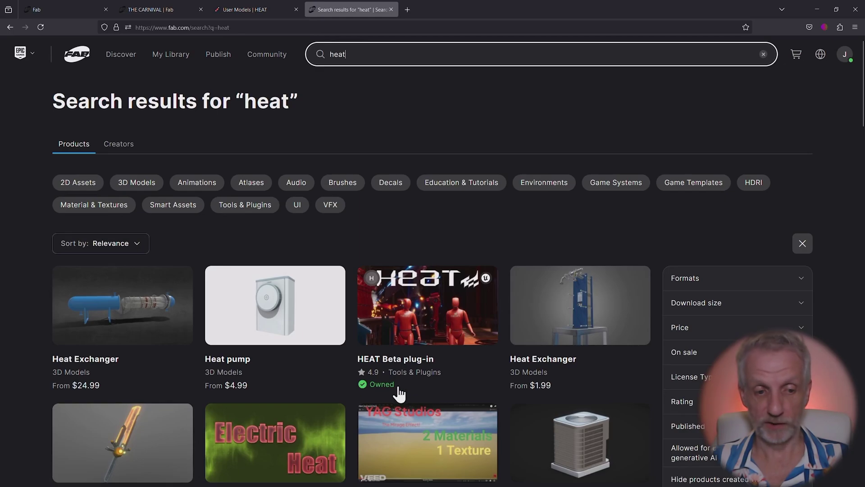
left_click(436, 331)
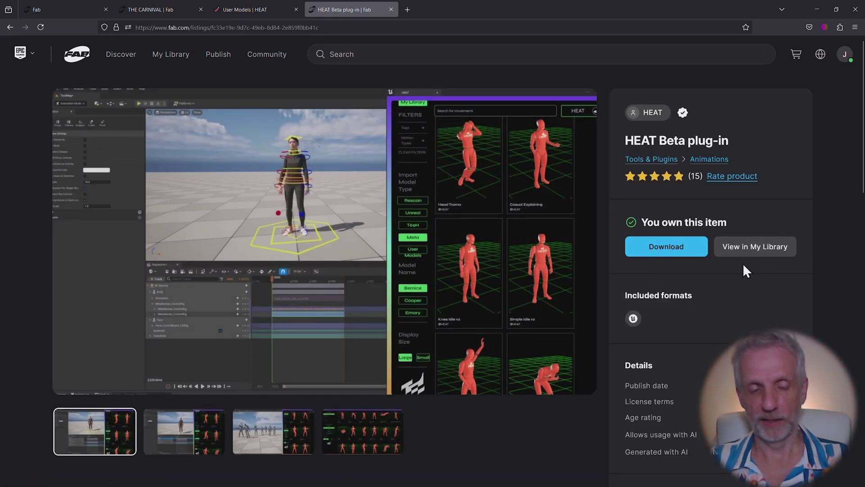
- Confirm HEAT Beta in the library, cancel the engine install, and minimize the launcher
left_click(815, 10)
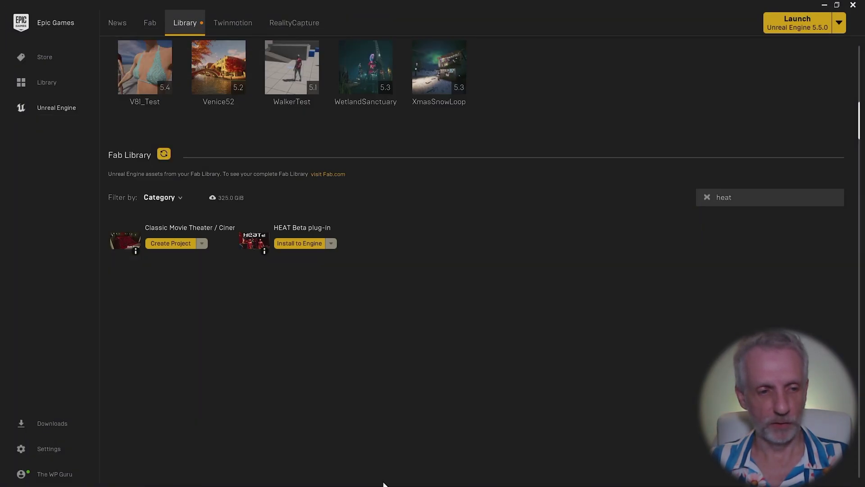
left_click(313, 244)
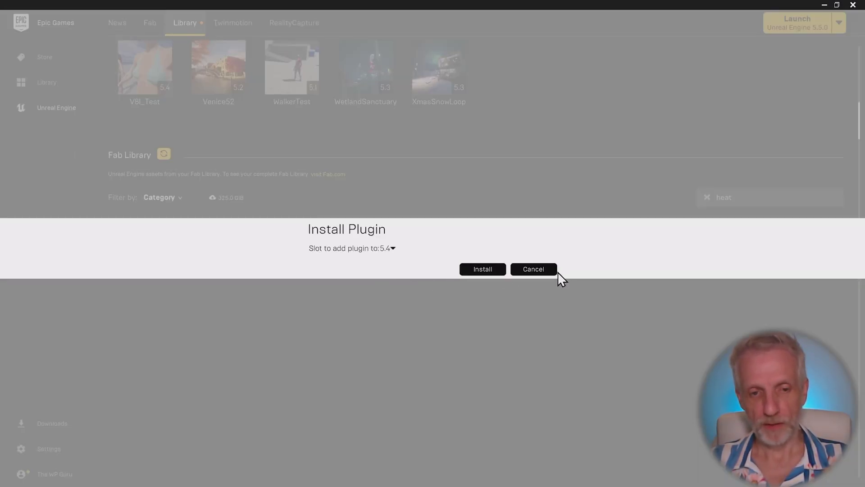
left_click(542, 269)
left_click(826, 5)
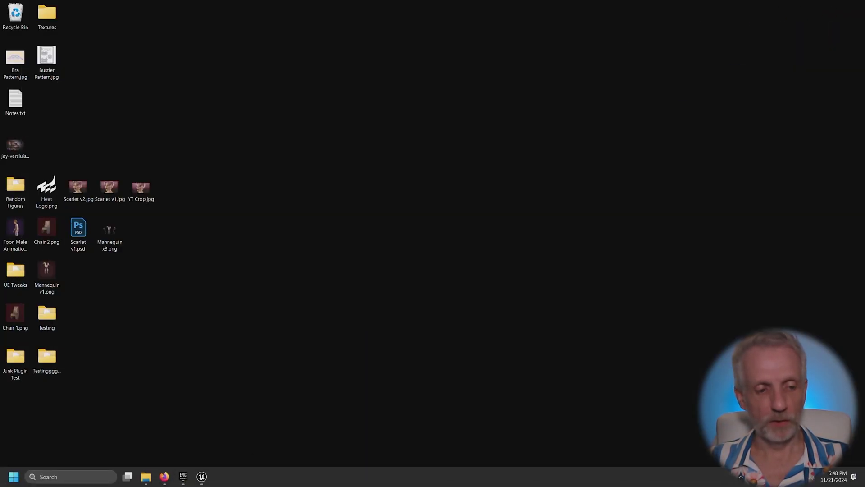
left_click(206, 477)
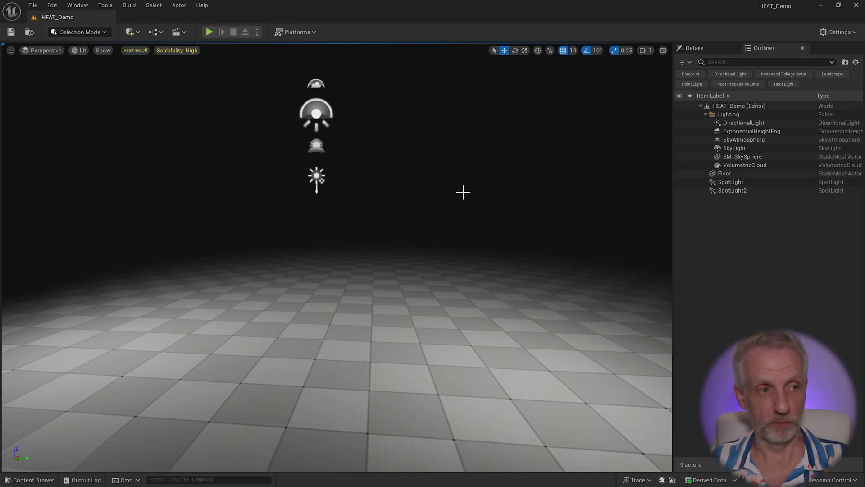
left_click(52, 4)
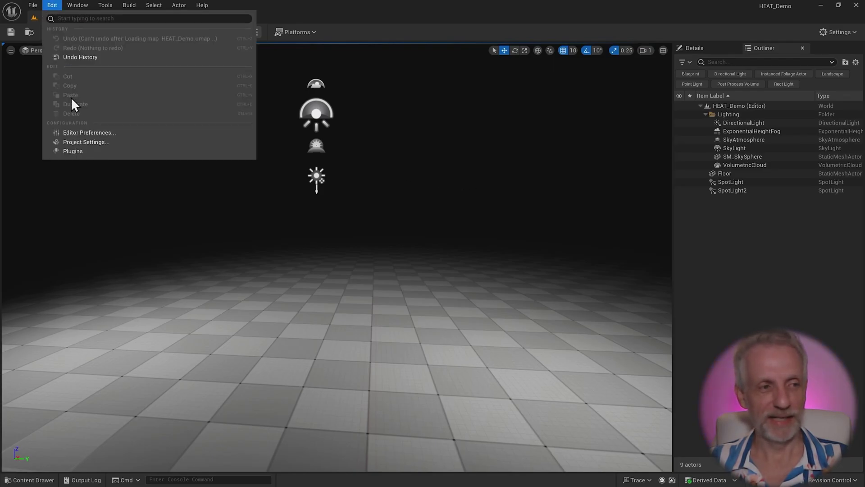
left_click(99, 150)
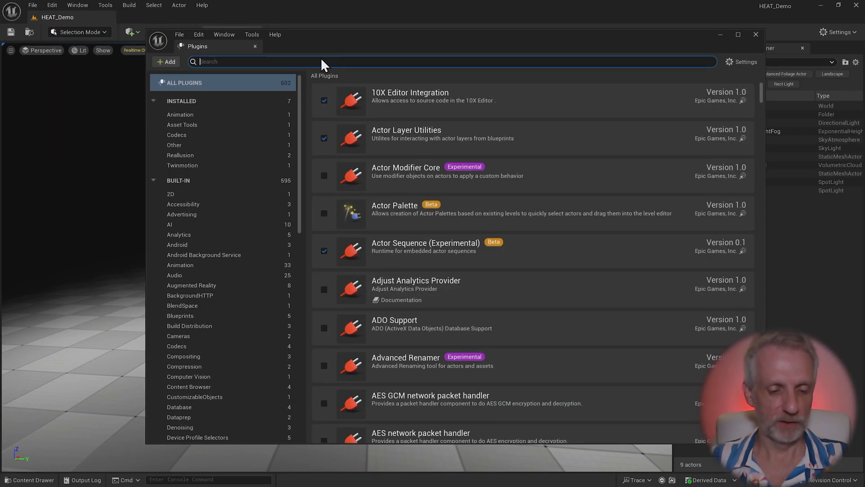
type("heat")
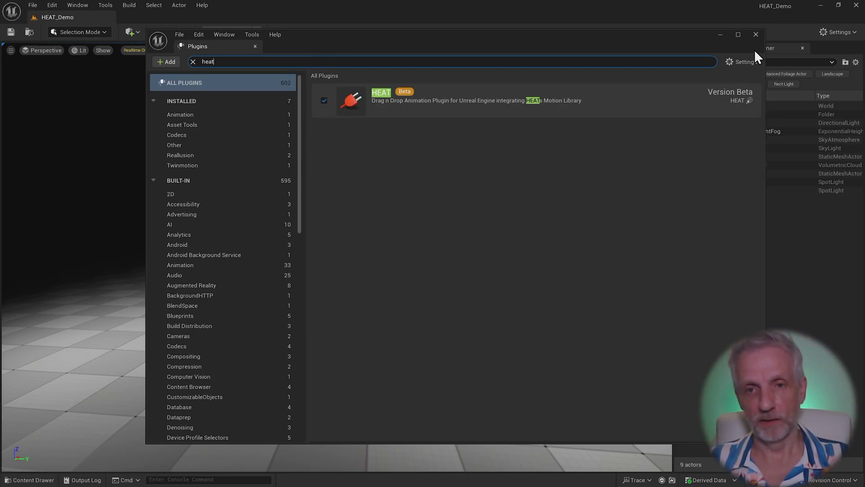
left_click(754, 35)
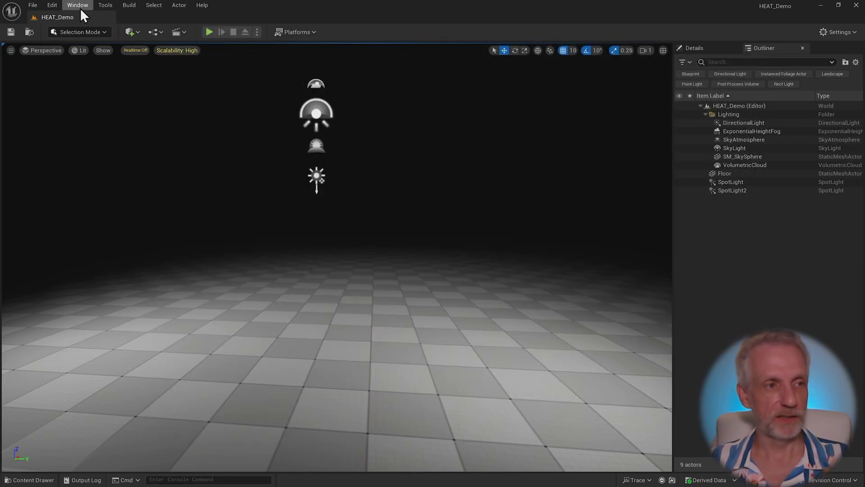
- Open the HEAT window from the Window menu, reposition and enlarge it, then sign in
left_click(80, 8)
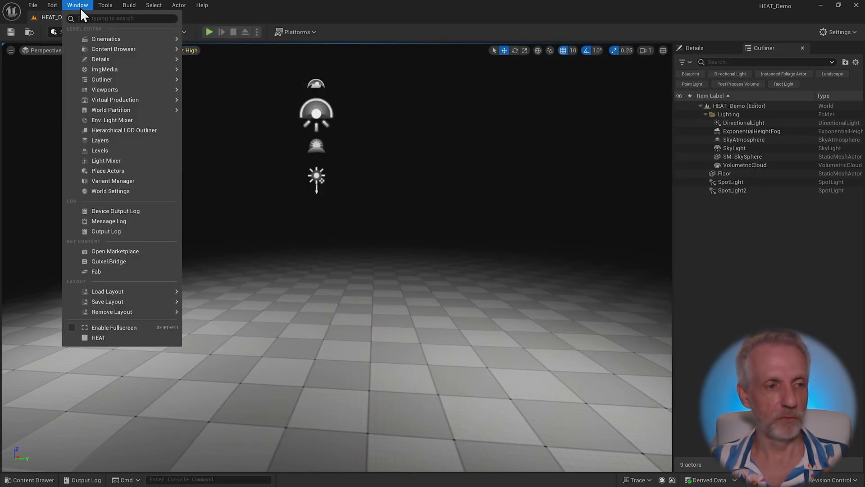
left_click(119, 338)
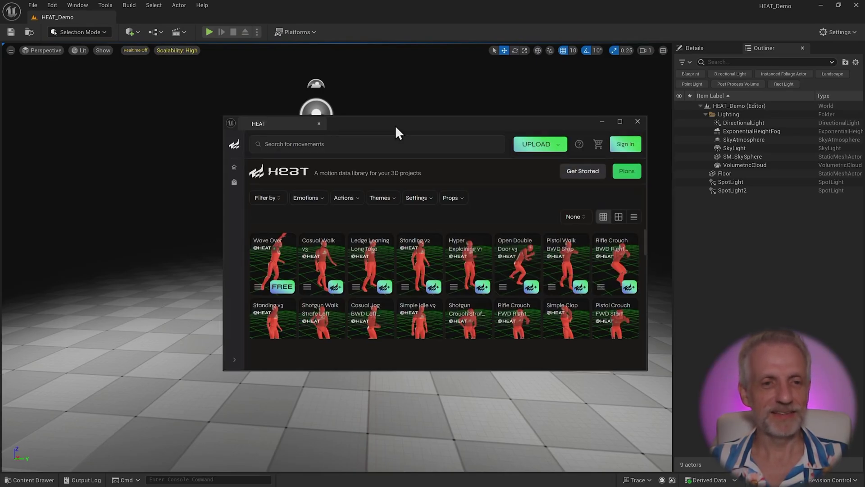
mouse_move(395, 125)
left_mouse_down()
mouse_move(498, 46)
mouse_move(499, 32)
left_mouse_up()
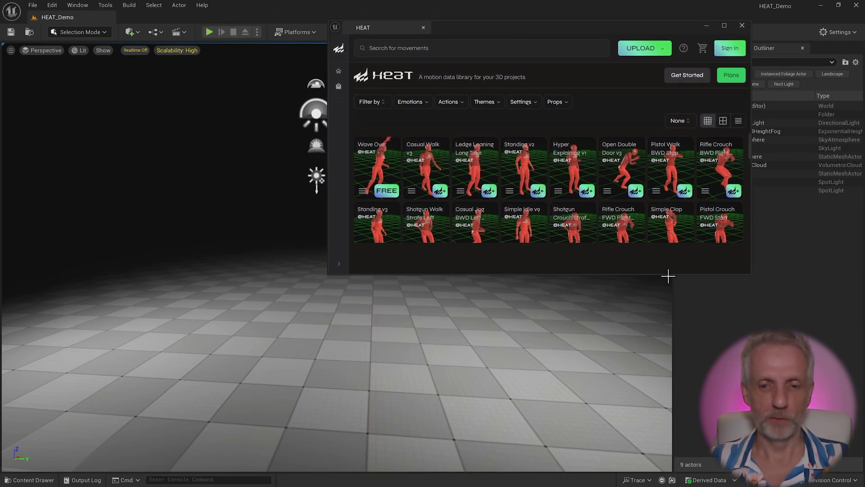
left_click_drag(669, 274, 670, 339)
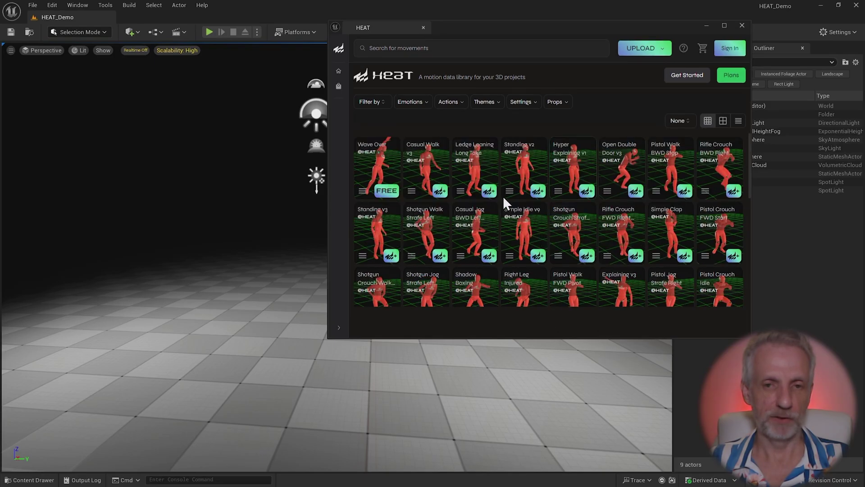
left_click(730, 49)
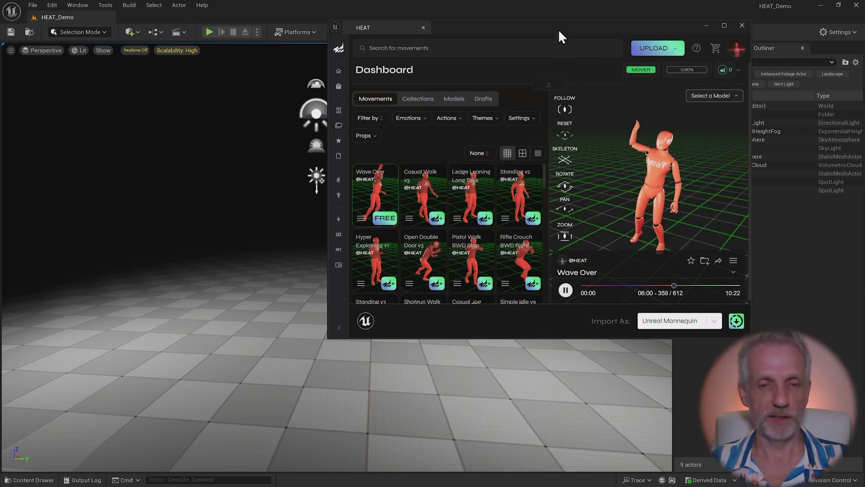
mouse_move(559, 31)
left_mouse_down()
mouse_move(626, 23)
mouse_move(615, 25)
left_mouse_up()
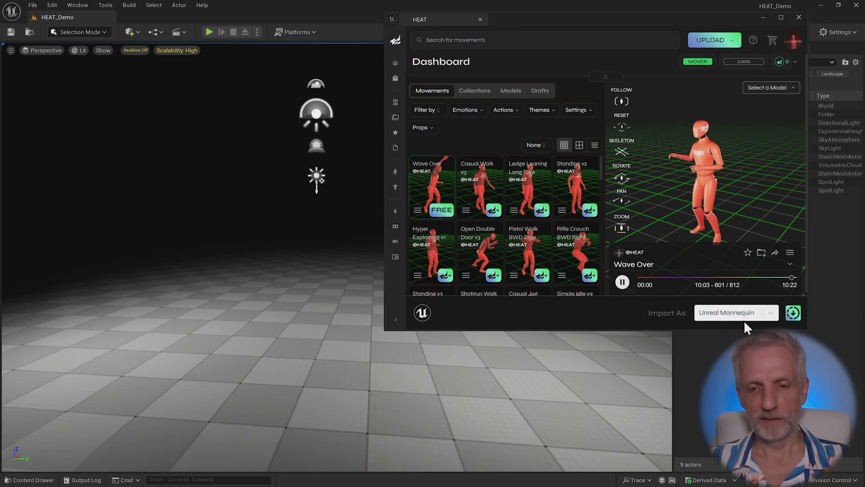
left_click(768, 316)
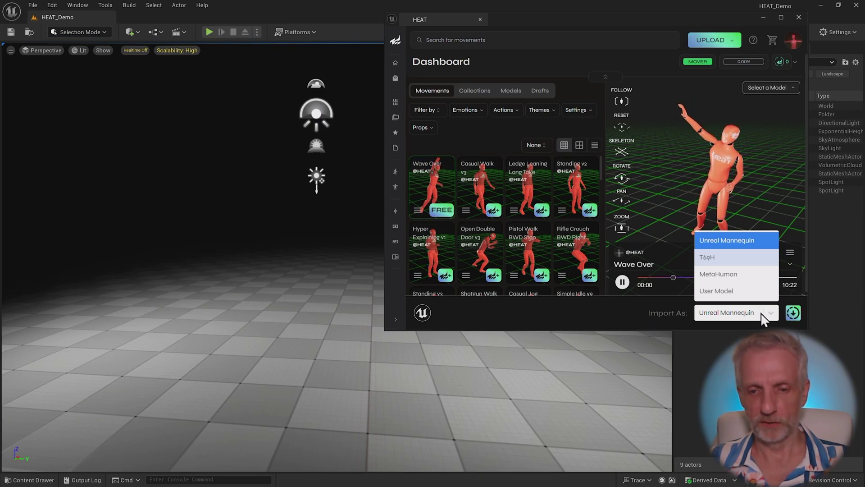
left_click(739, 314)
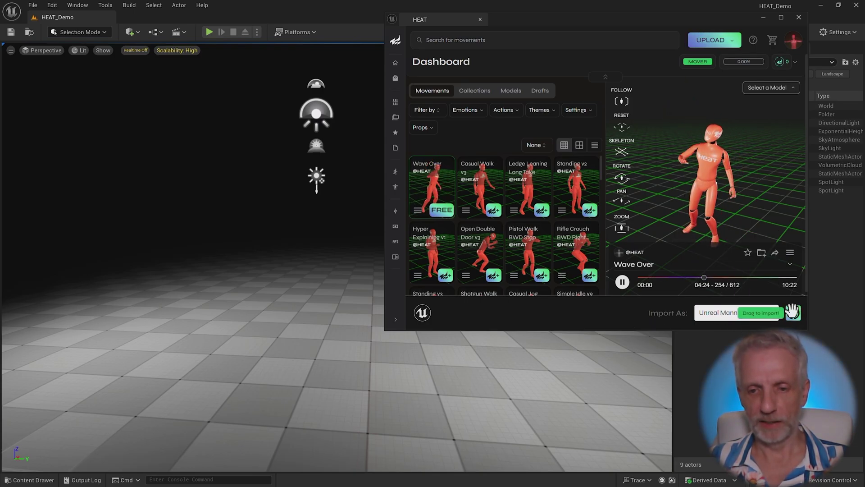
- Drop a Wave Over mannequin and a Hyper Explaining v1 mannequin into the viewport
mouse_move(792, 312)
left_mouse_down()
mouse_move(277, 359)
mouse_move(198, 336)
left_mouse_up()
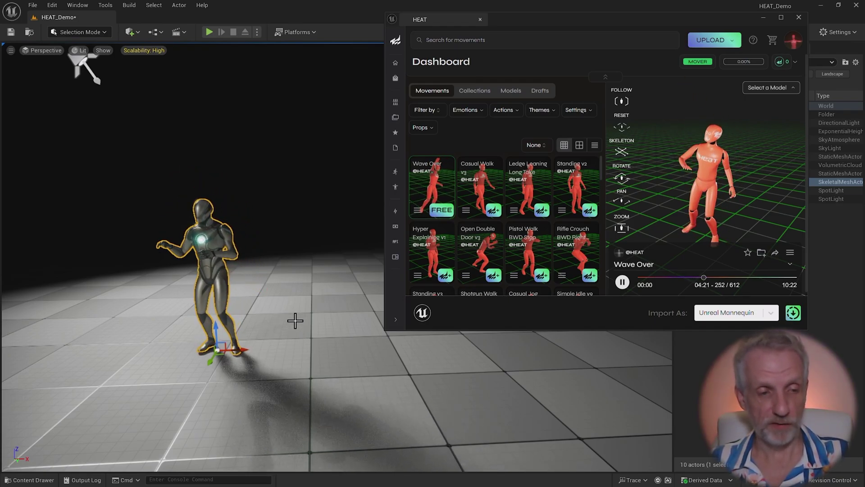
right_click_drag(293, 319, 365, 319)
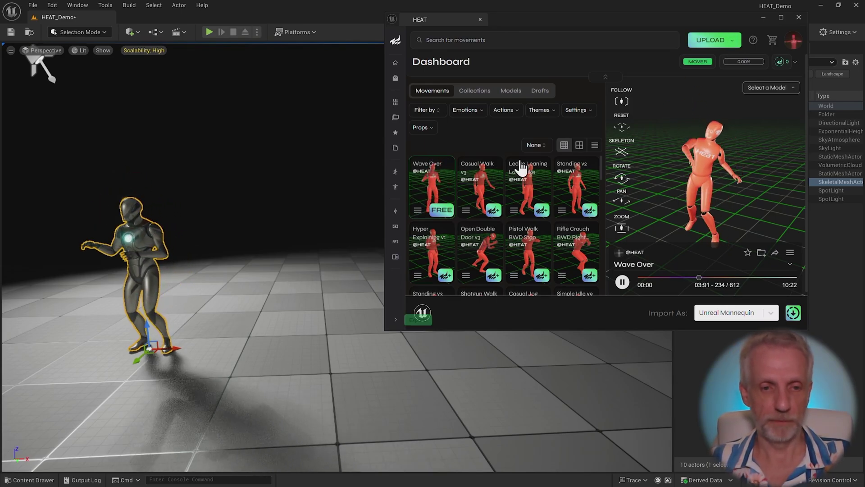
left_click(434, 252)
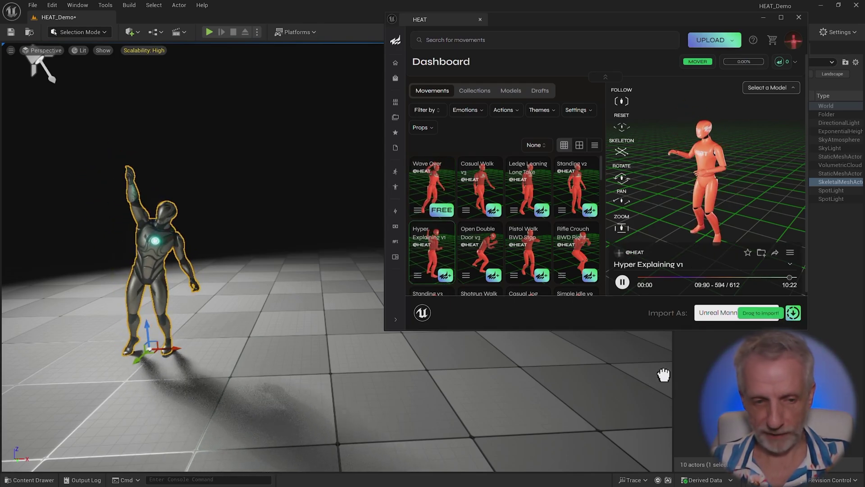
left_click_drag(793, 312, 379, 357)
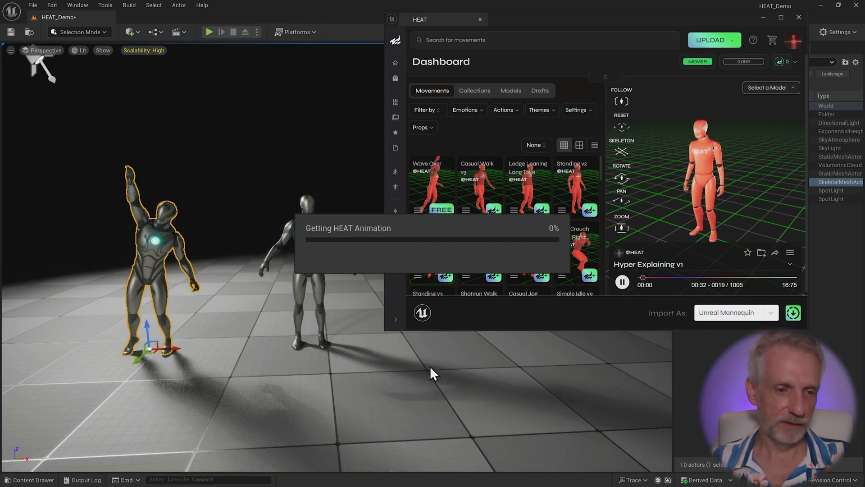
right_click_drag(468, 360, 468, 360)
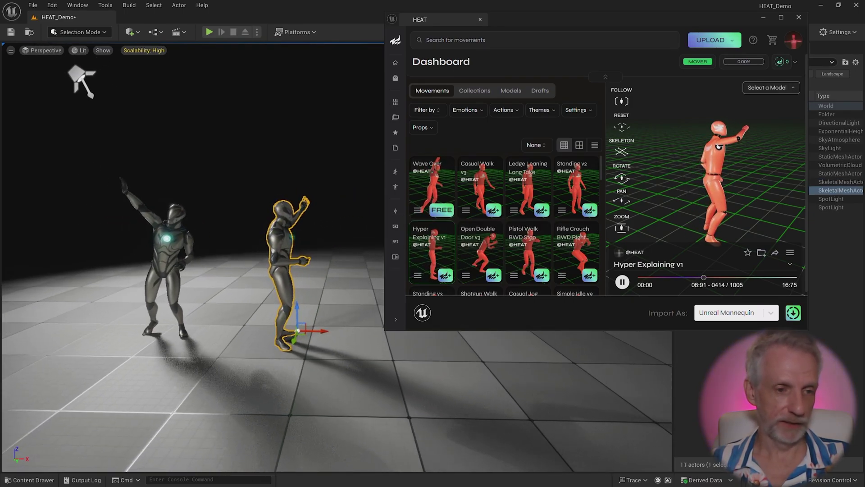
- Hide the HEAT window and select the Hyper Explaining animation in HEAT_Animations
left_click(762, 19)
right_click_drag(494, 282, 494, 283)
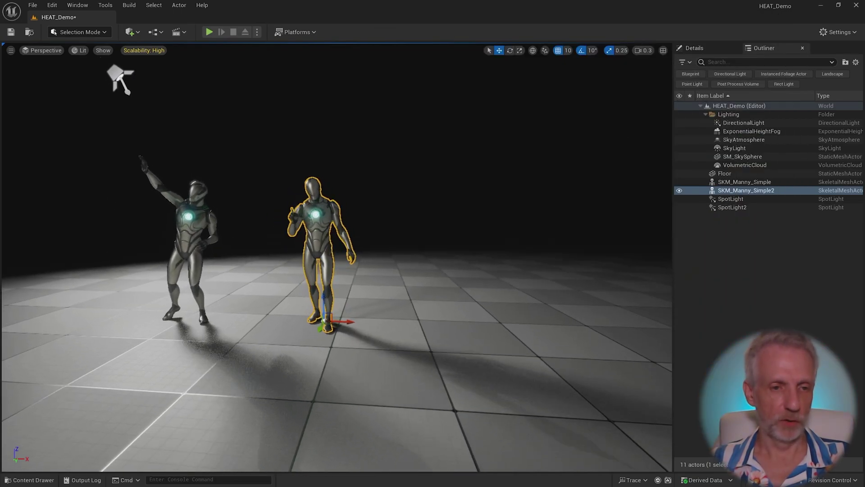
key("ctrl+space")
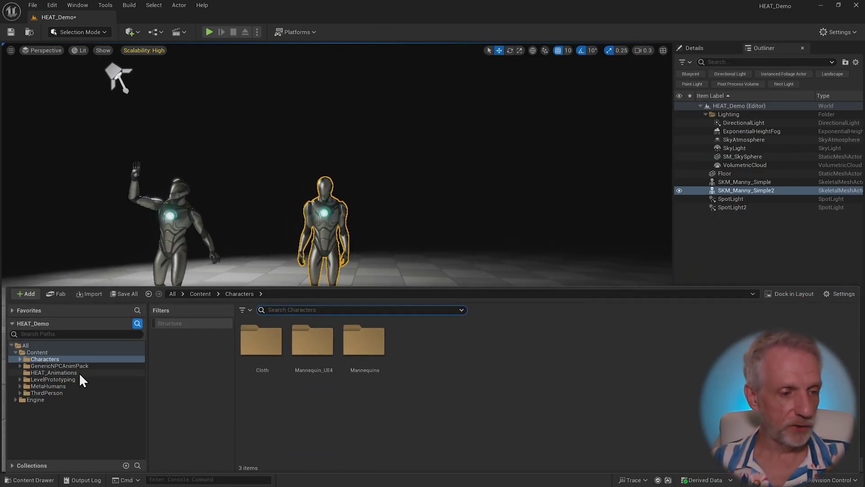
left_click(80, 374)
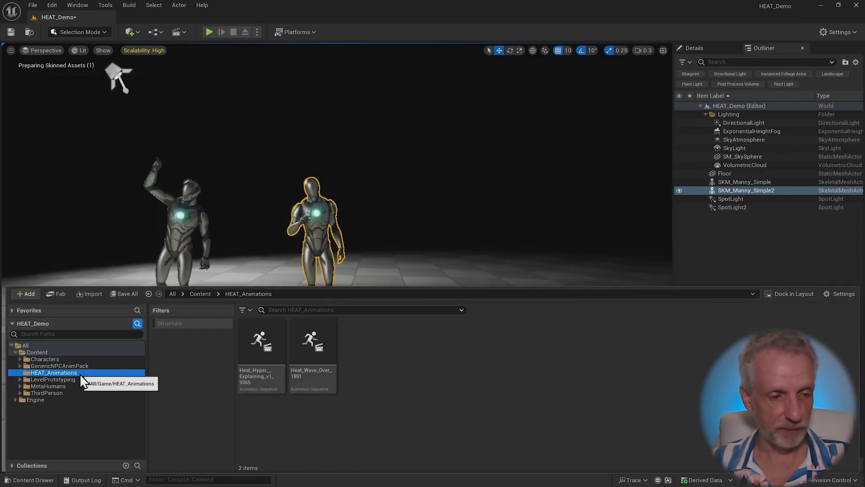
left_click(271, 353)
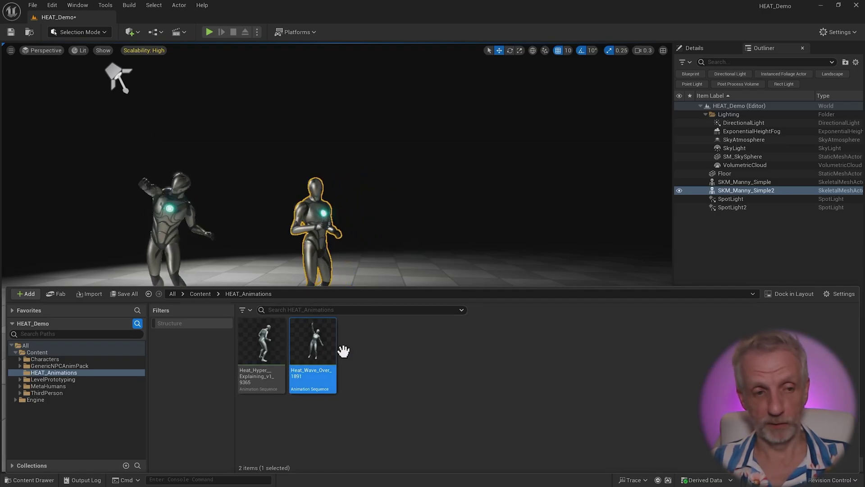
- Open the CaptainElli MetaHuman folder in the Content Drawer, then close the drawer
key("ctrl+space")
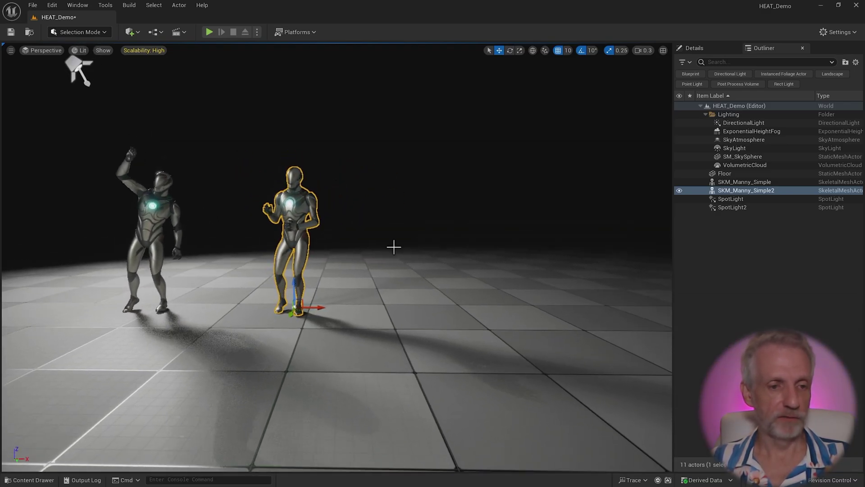
key("ctrl+space")
double_click(80, 386)
left_click(91, 393)
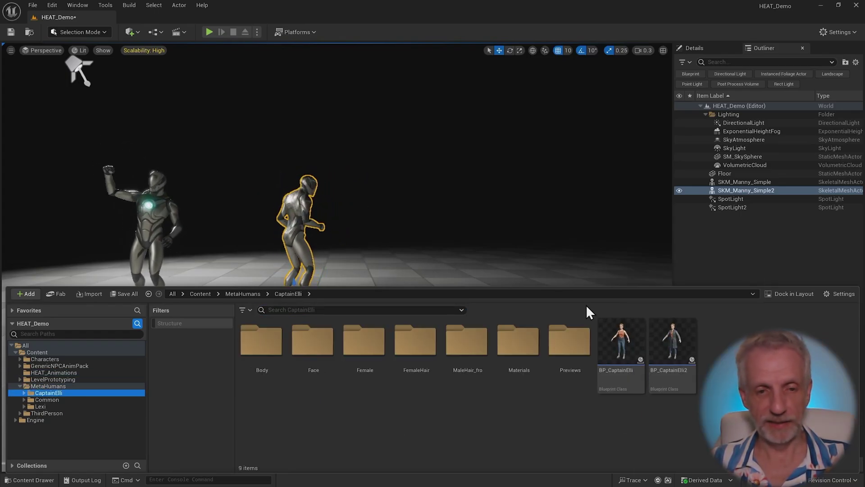
key("ctrl+space")
- Switch to HEAT, search for 'jump', and select the Spin Jump motion
key("alt+Tab")
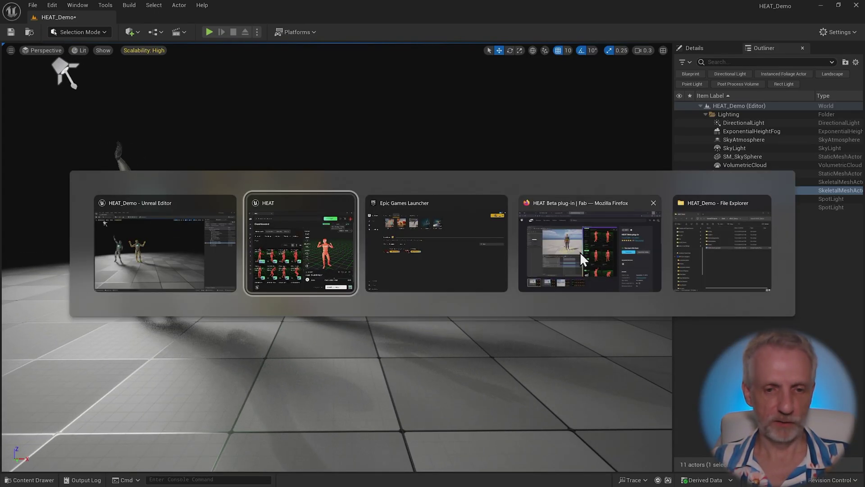
left_click(319, 241)
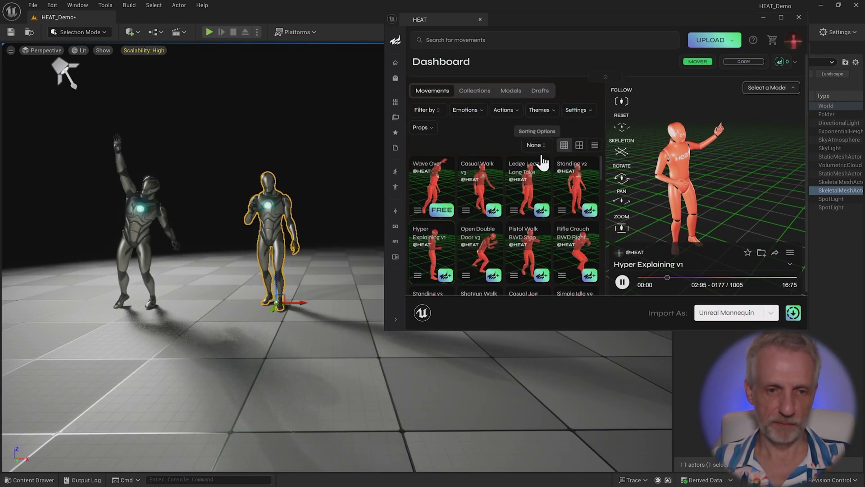
type("jump")
left_click(550, 82)
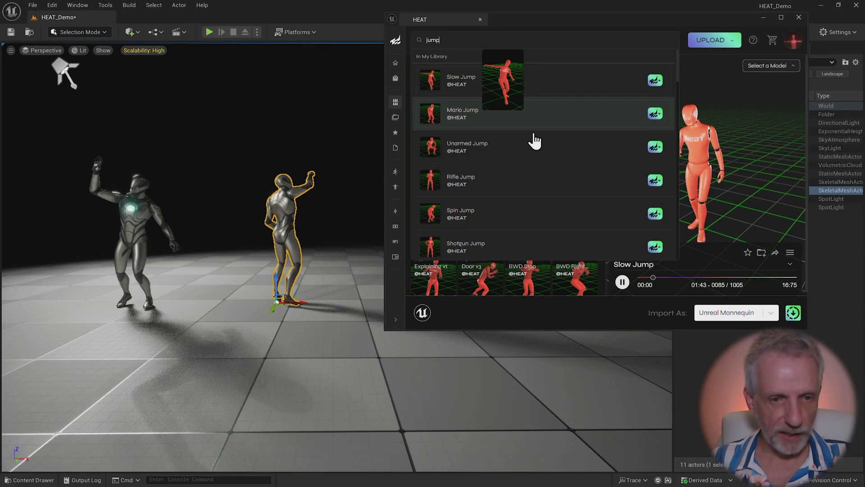
left_click(476, 220)
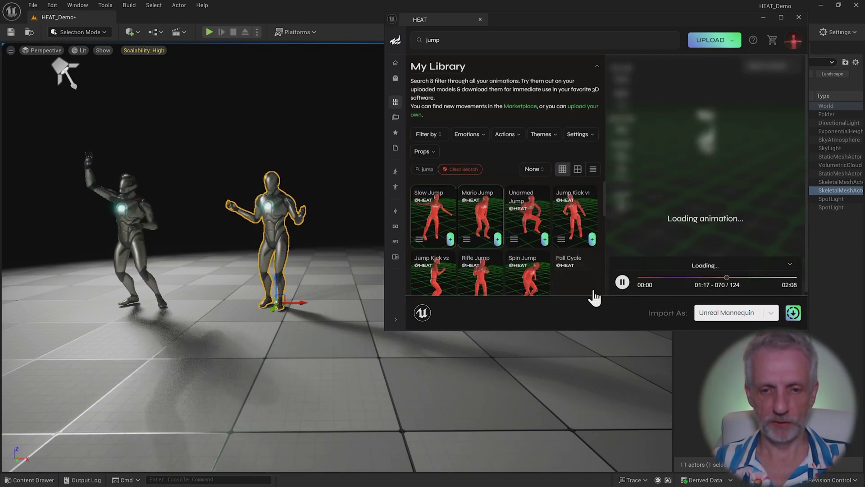
- Import Spin Jump as MetaHuman CaptainElli and drop her onto the level floor
left_click(771, 313)
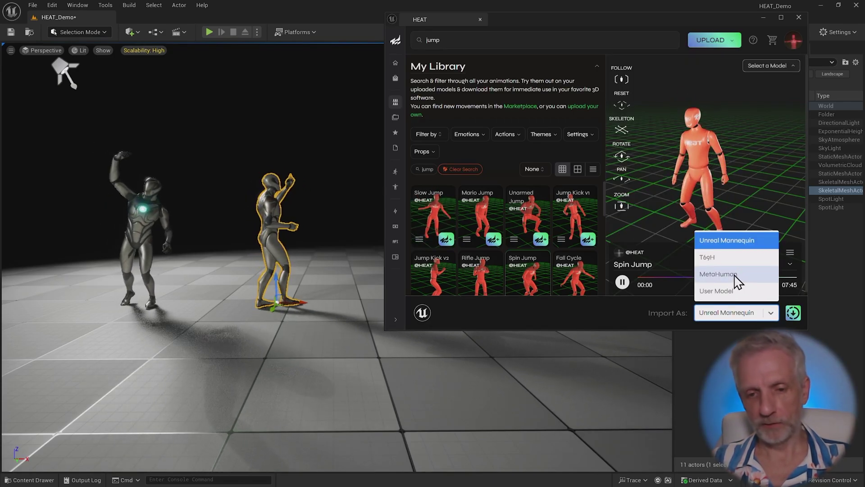
left_click(736, 275)
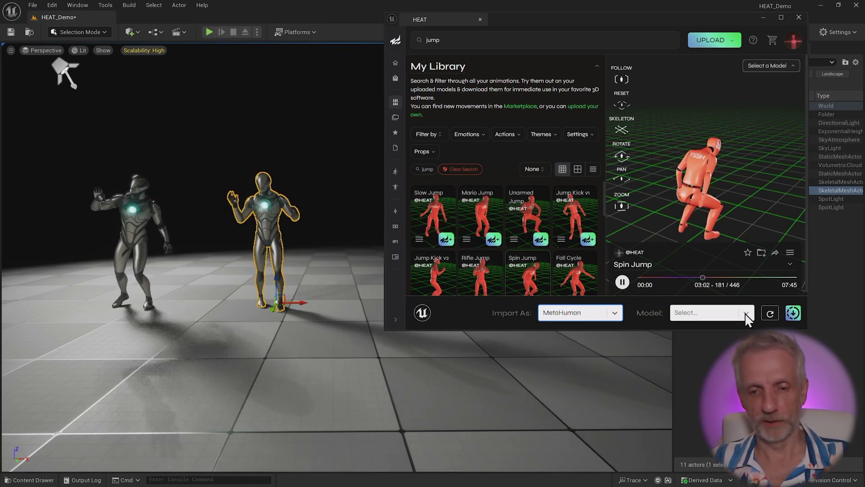
left_click(745, 313)
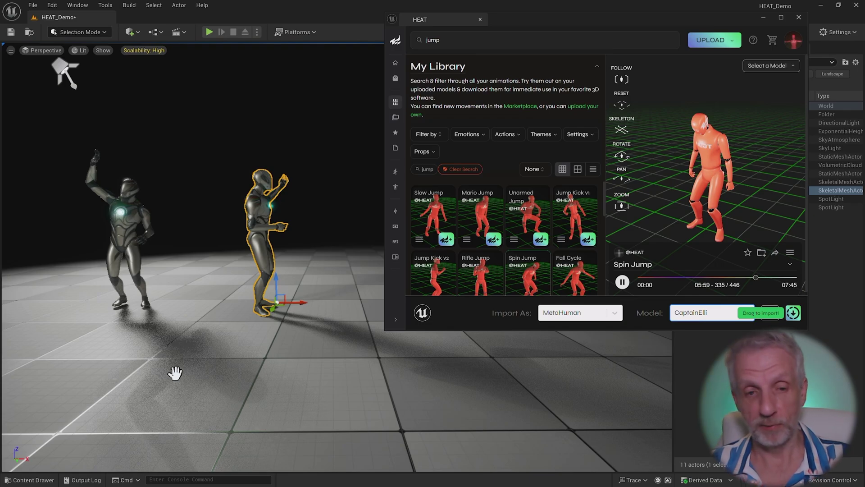
left_click_drag(175, 372, 175, 374)
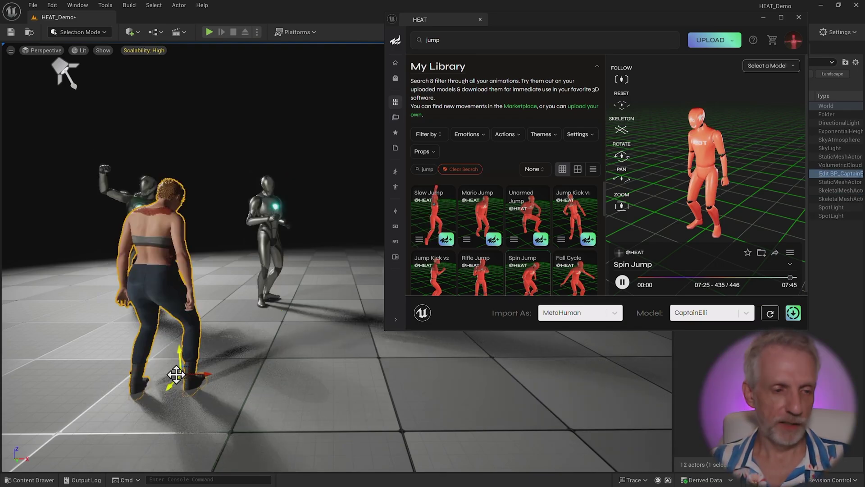
right_click_drag(206, 368, 223, 372)
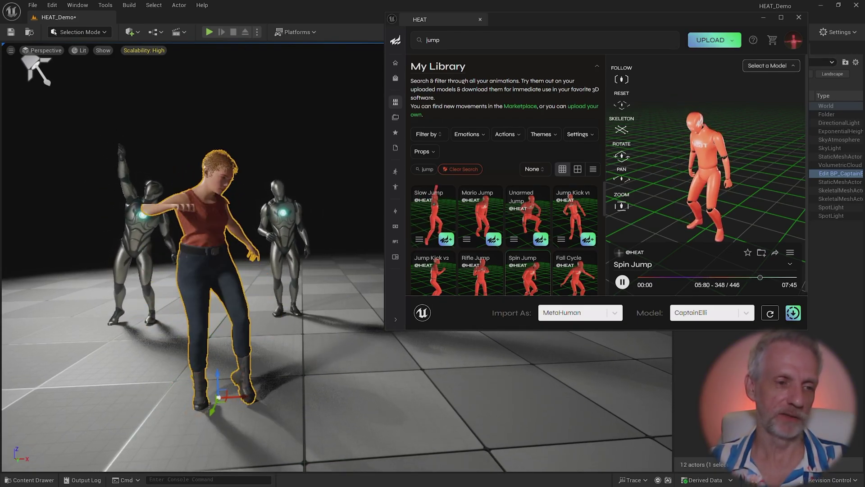
right_click_drag(223, 372, 230, 371)
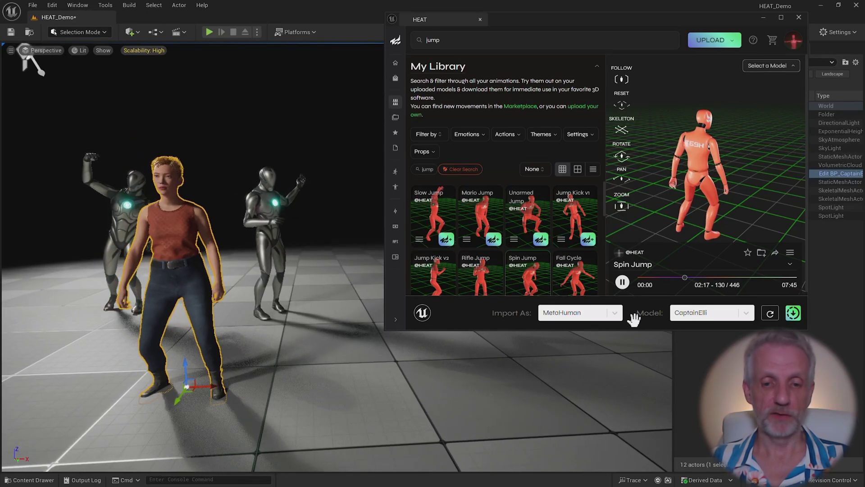
- Set Import As to T69H, drop a Mario Jump character into the level, and minimize HEAT
left_click(611, 314)
left_click(585, 260)
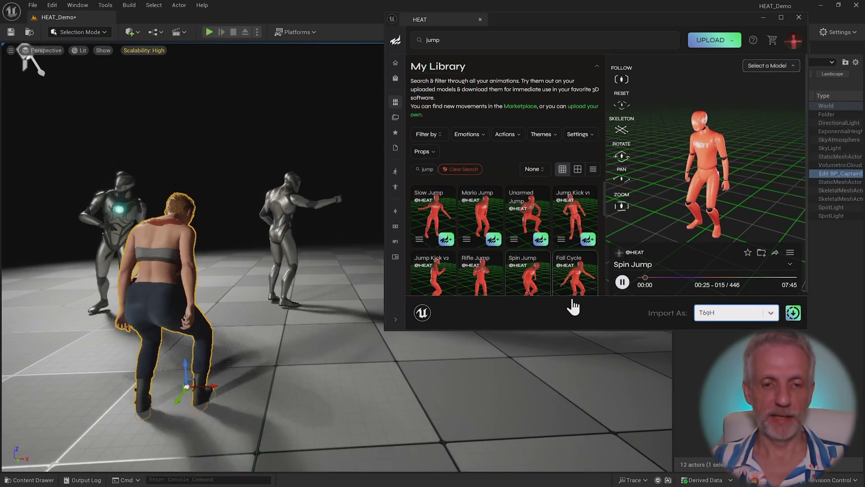
left_click(484, 223)
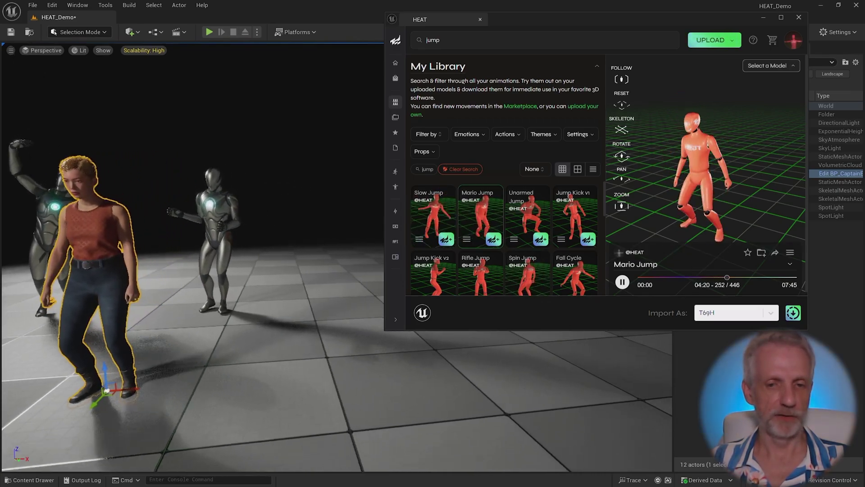
left_click_drag(791, 317, 556, 343)
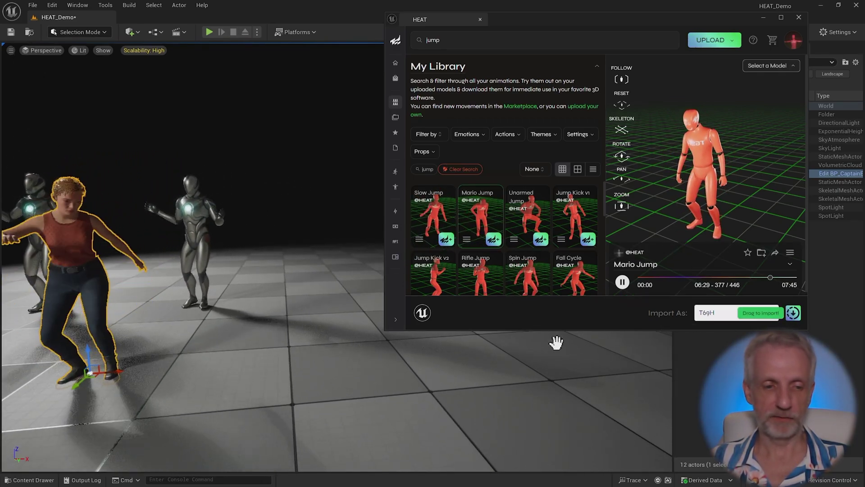
left_click_drag(306, 330, 306, 330)
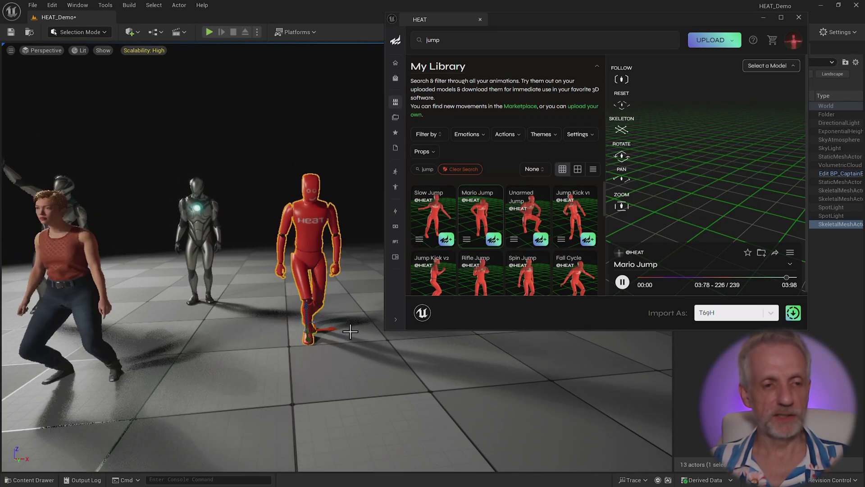
scroll(203, 271, "down", 3)
scroll(204, 271, "down", 3)
scroll(203, 271, "down", 3)
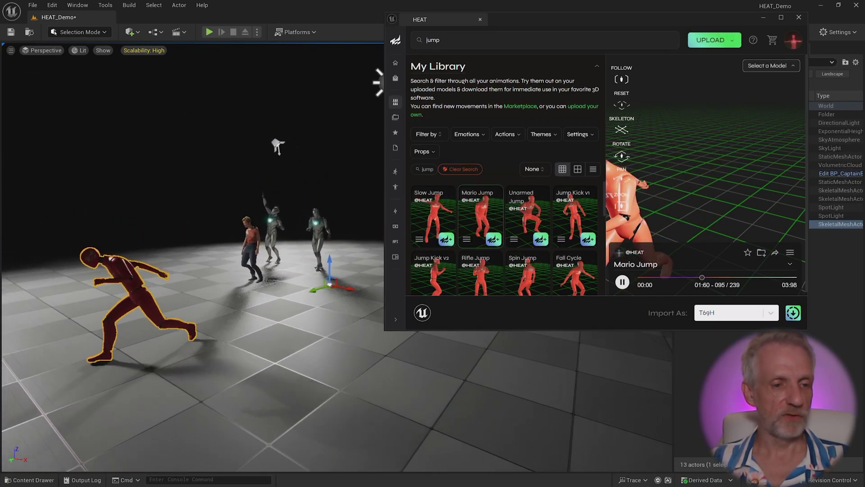
scroll(203, 271, "down", 2)
scroll(202, 271, "down", 2)
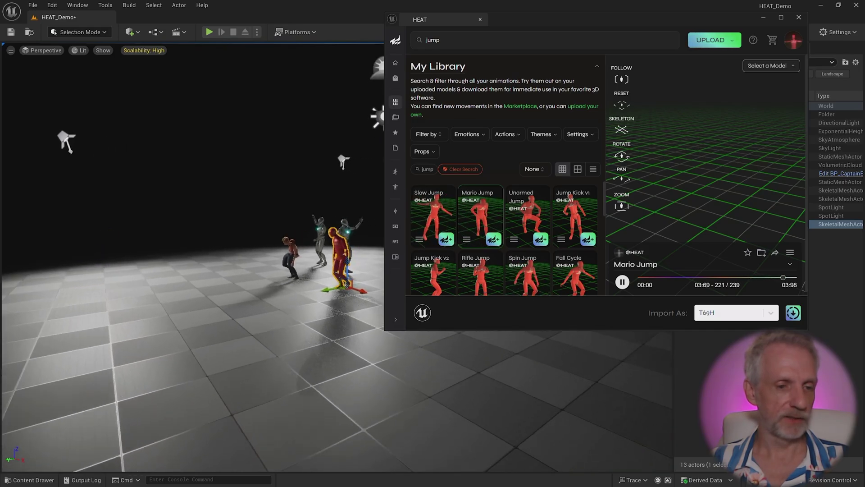
scroll(203, 271, "down", 3)
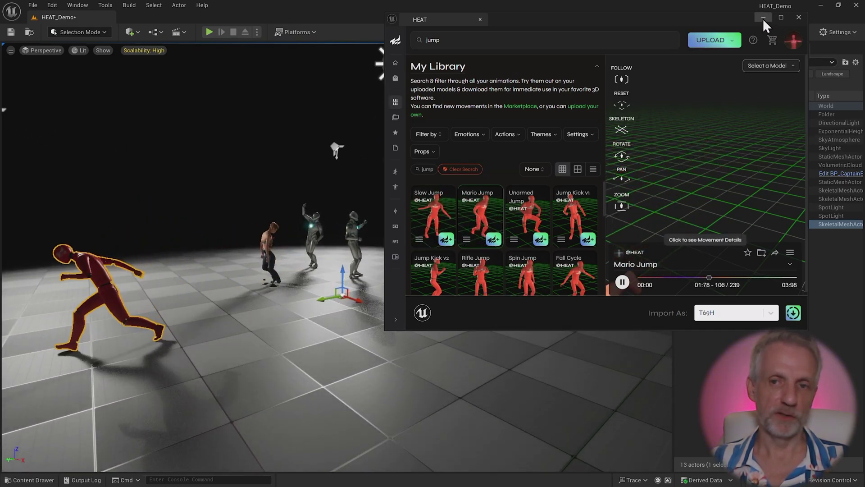
left_click(763, 18)
scroll(455, 293, "up", 3)
scroll(641, 270, "up", 5)
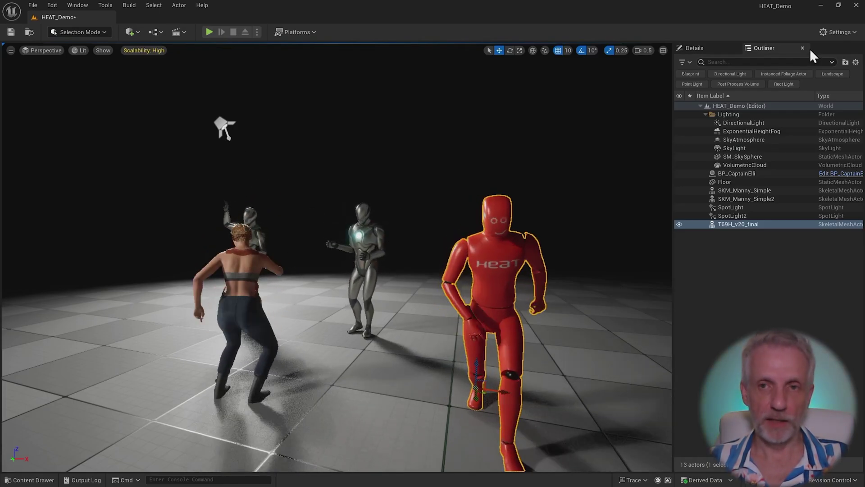
- Switch to Firefox's HEAT User Models docs page, read it, and minimize the browser
left_click(820, 6)
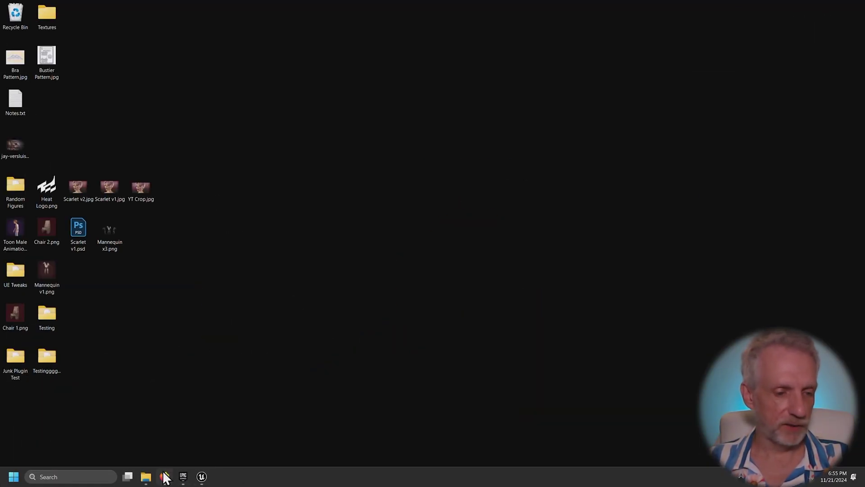
left_click(165, 477)
left_click(241, 5)
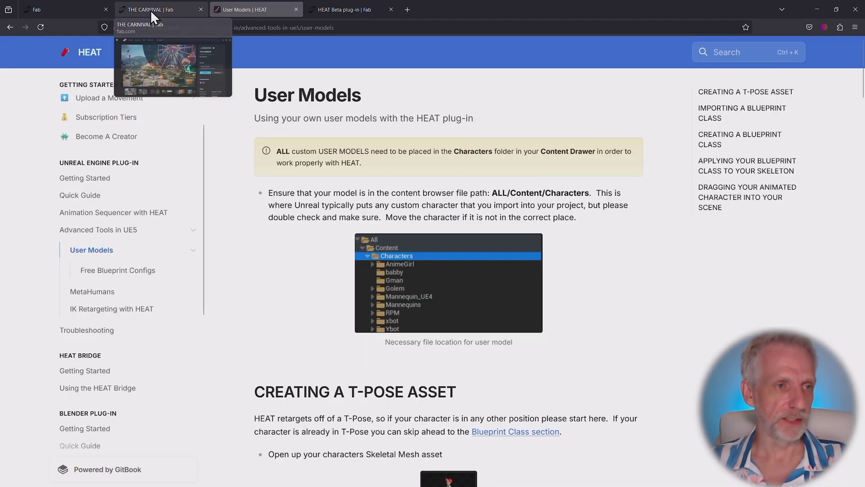
left_click(362, 26)
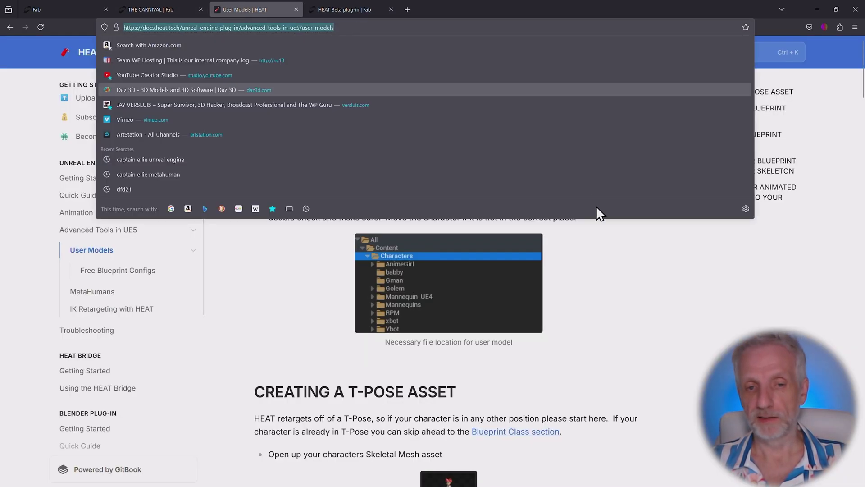
left_click(653, 293)
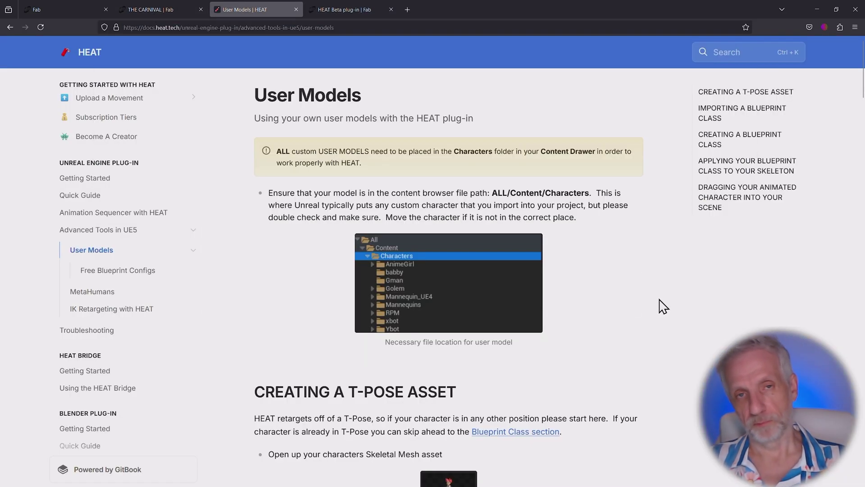
scroll(663, 305, "down", 4)
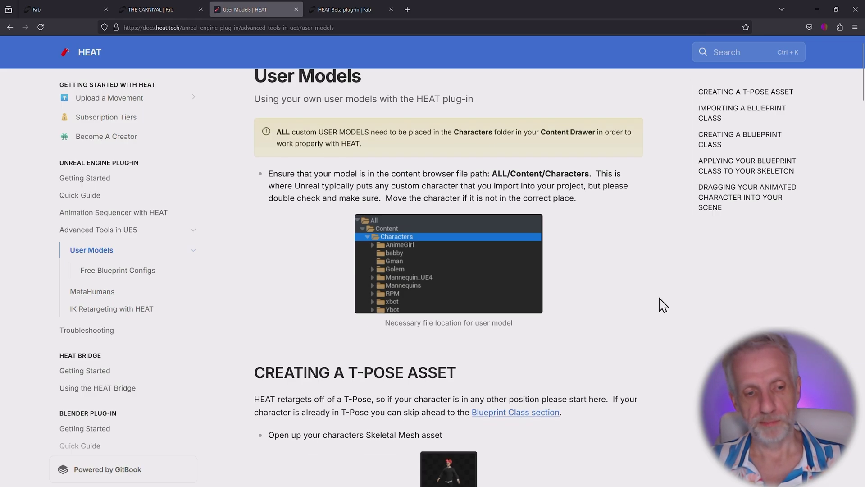
scroll(662, 305, "down", 4)
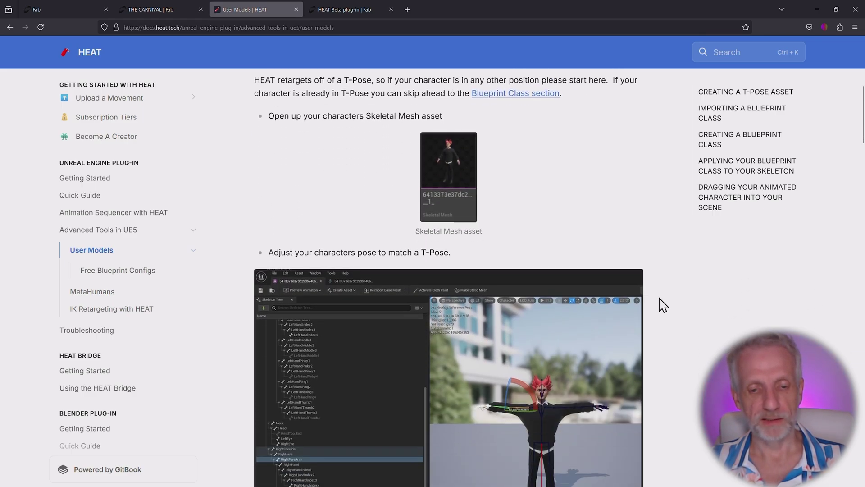
scroll(662, 305, "down", 2)
scroll(663, 305, "down", 1)
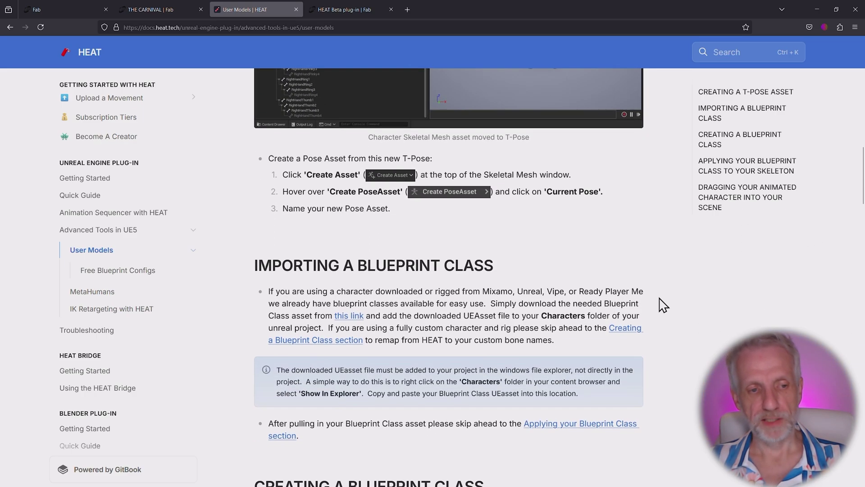
scroll(662, 305, "down", 4)
scroll(662, 304, "down", 1)
scroll(662, 305, "down", 2)
scroll(663, 305, "down", 1)
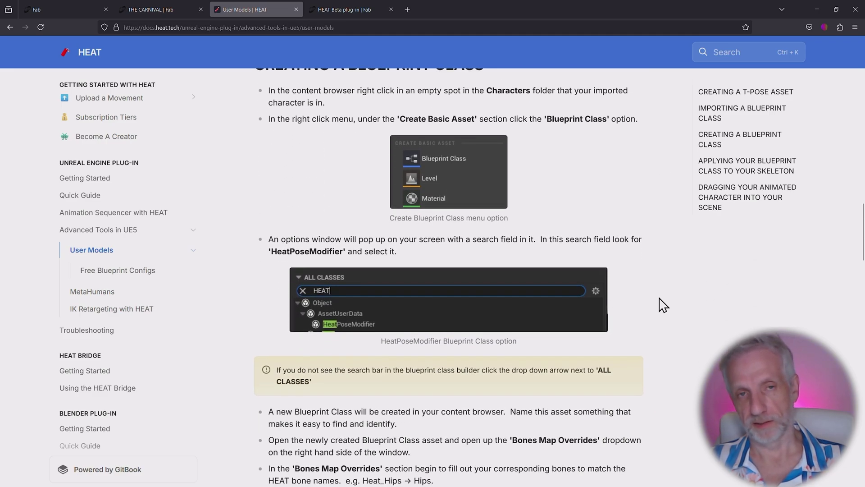
scroll(663, 305, "down", 3)
scroll(663, 305, "down", 1)
scroll(662, 304, "down", 1)
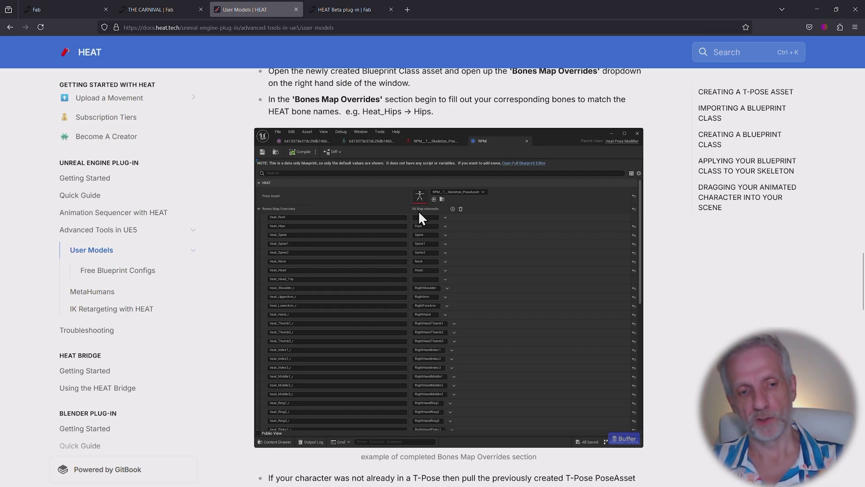
scroll(503, 319, "down", 4)
scroll(504, 320, "down", 2)
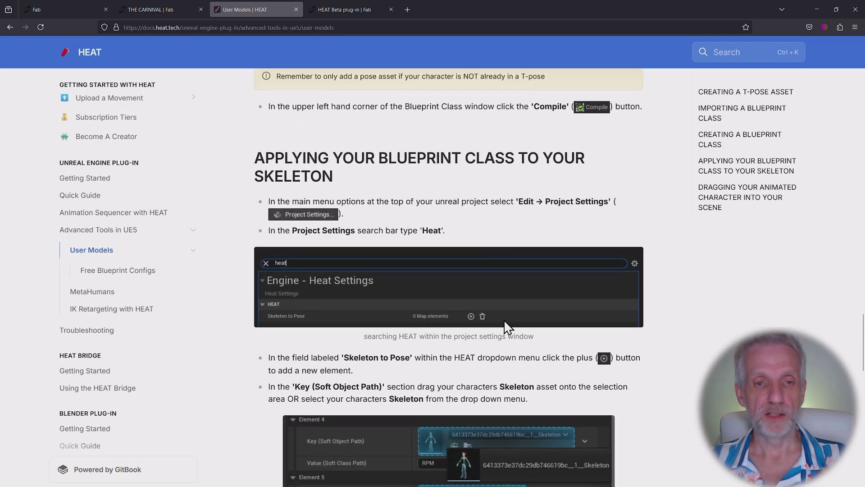
scroll(504, 320, "down", 1)
scroll(503, 320, "down", 3)
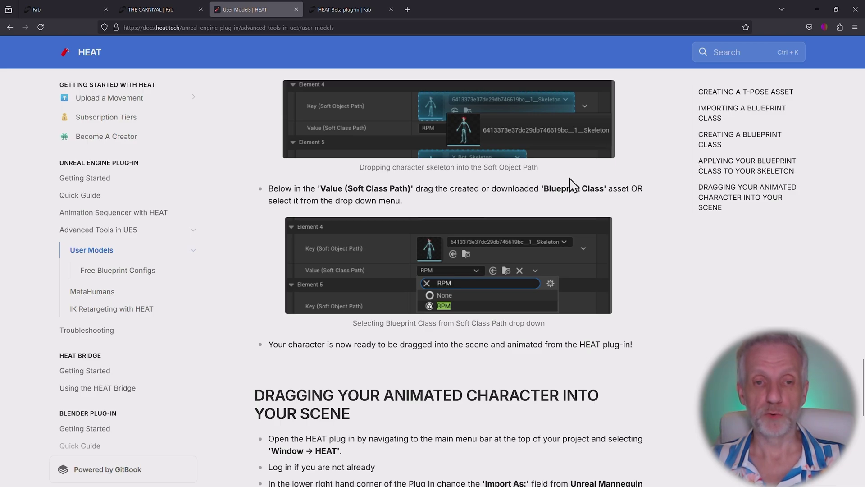
scroll(571, 184, "down", 3)
scroll(611, 170, "down", 1)
scroll(623, 181, "down", 2)
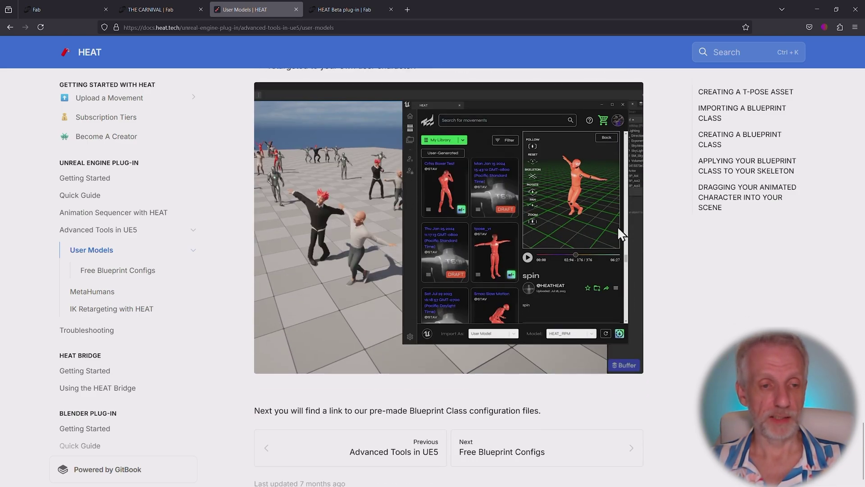
left_click(818, 8)
- Switch back to Unreal, delete the T69H_v20_final actor, and select BP_CaptainElli
key("alt+Tab")
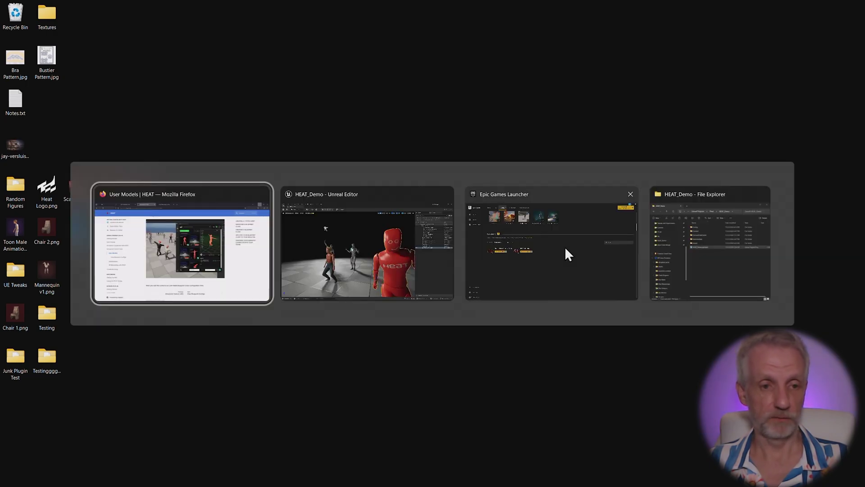
key("alt+Tab")
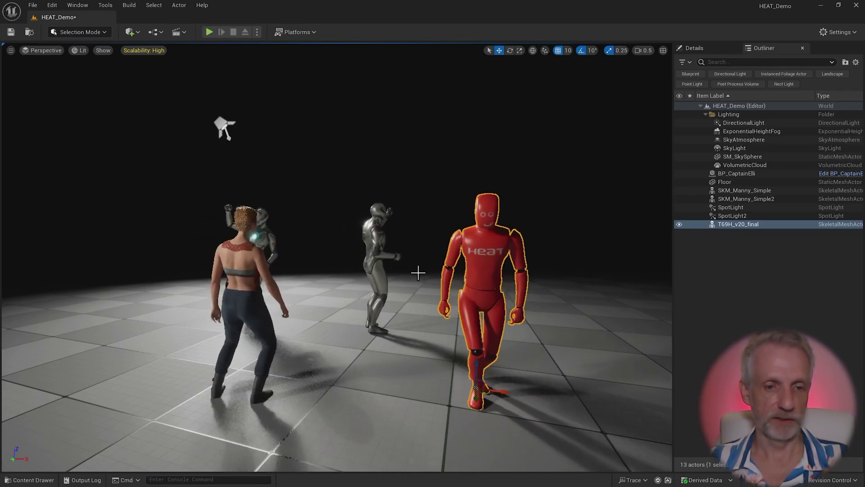
key("Delete")
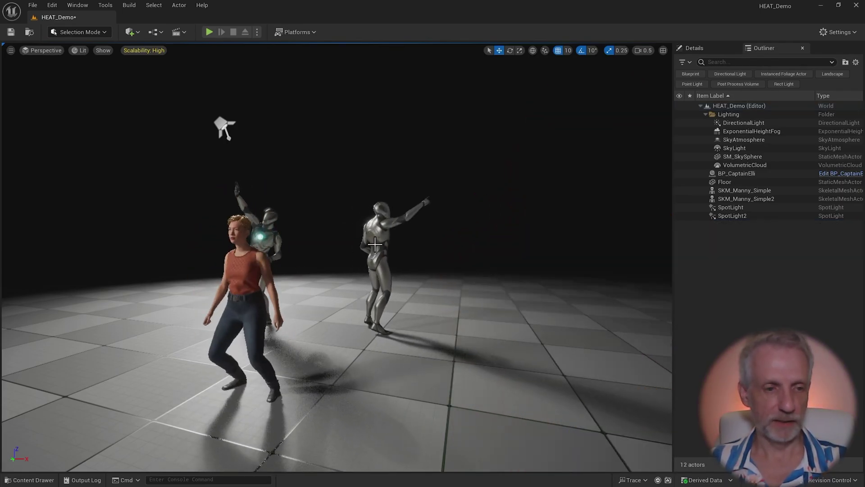
left_click(271, 257)
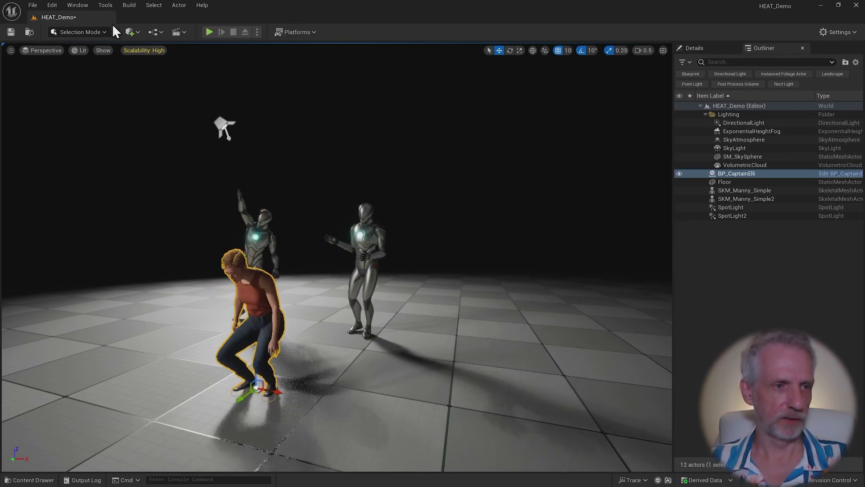
- Create the SQ_HeatDemo level sequence from the Cinematics menu, then select SKM_Manny_Simple2
left_click(181, 32)
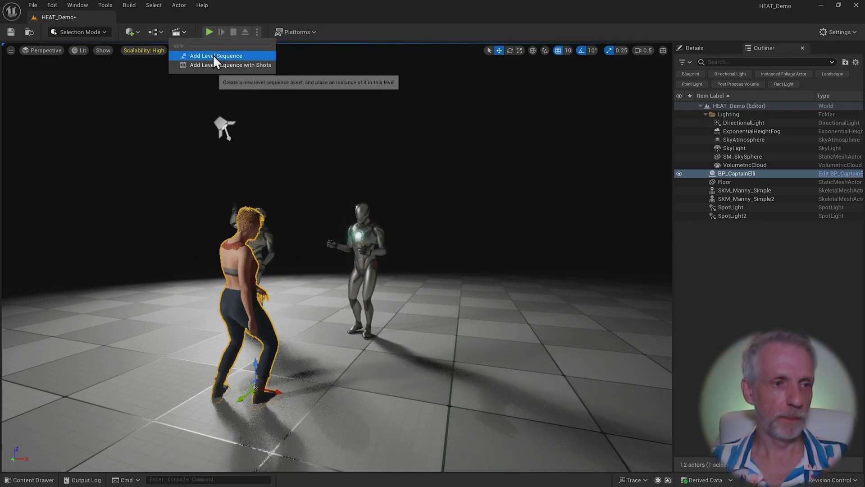
left_click(212, 55)
type("SQ_HeatDemo")
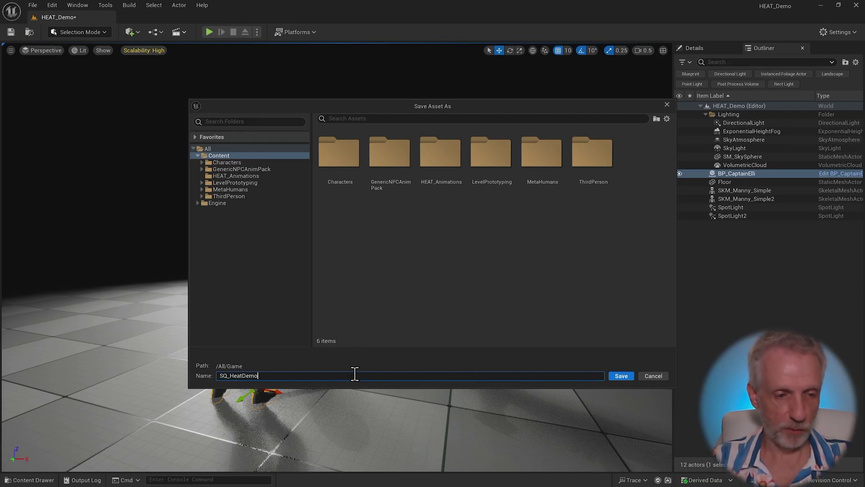
key("Return")
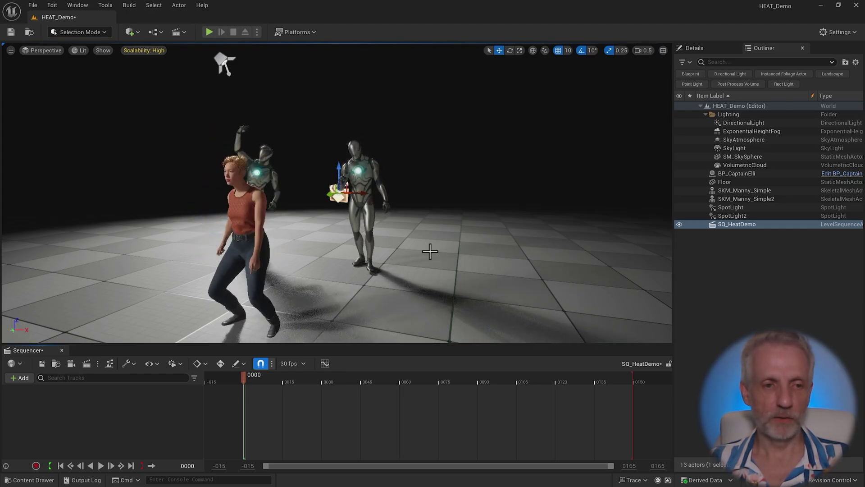
left_click(368, 196)
right_click_drag(301, 207, 270, 203)
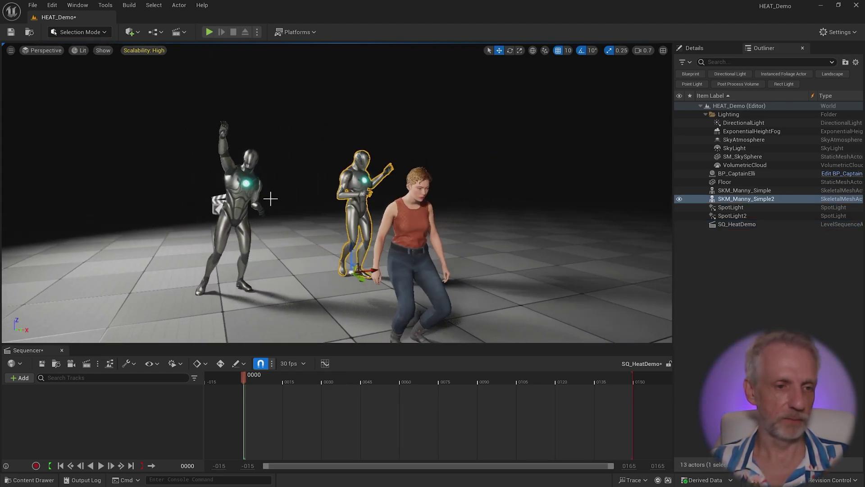
- Add CaptainElli and both mannequins to SQ_HeatDemo and enlarge the Sequencer panel
left_click(227, 217, "ctrl")
left_click(481, 236, "ctrl")
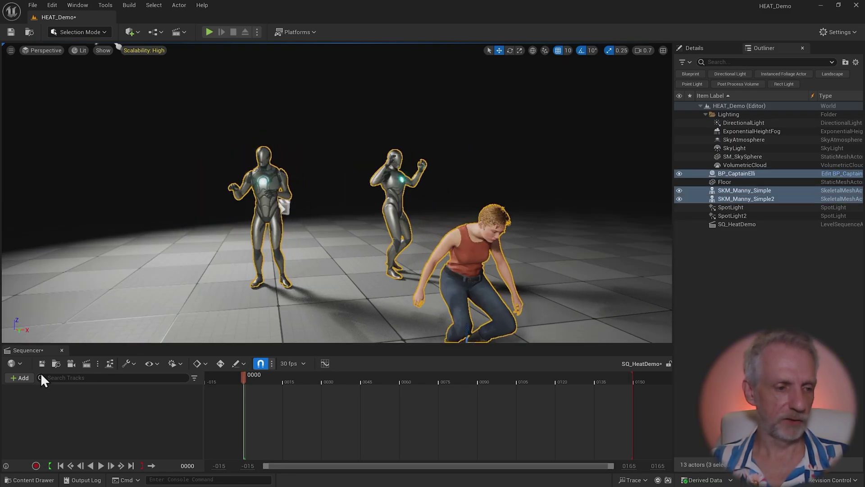
left_click(24, 377)
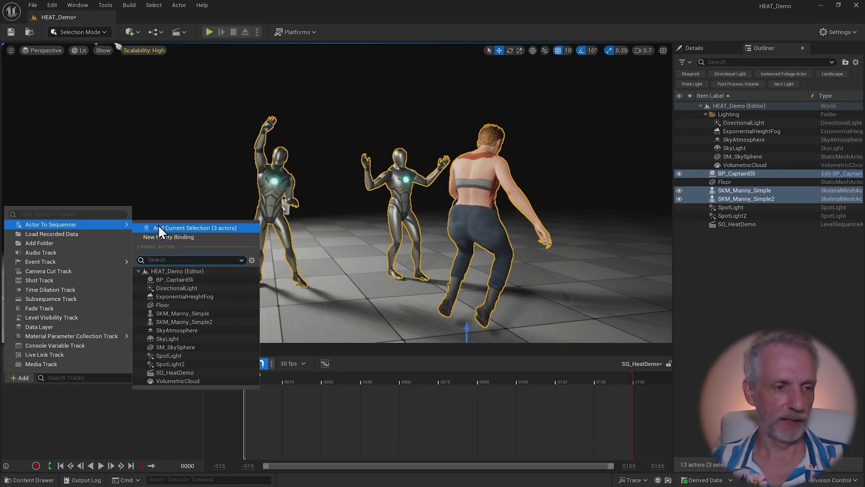
left_click(180, 232)
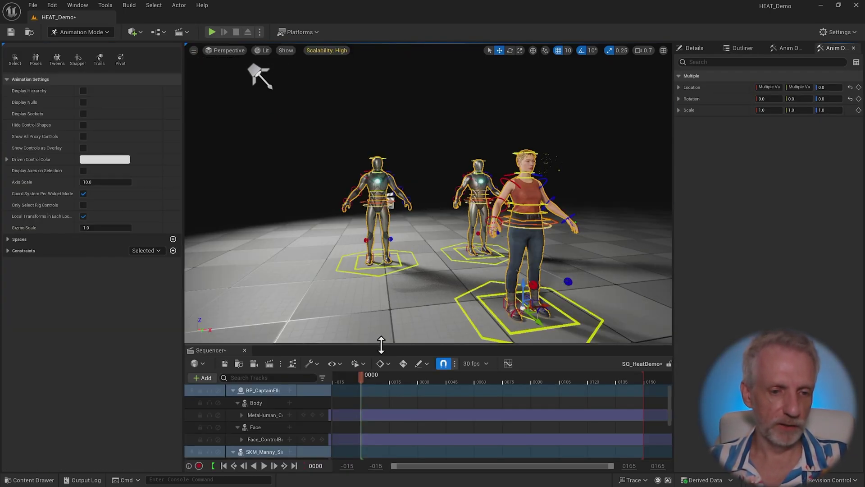
key("super+Down")
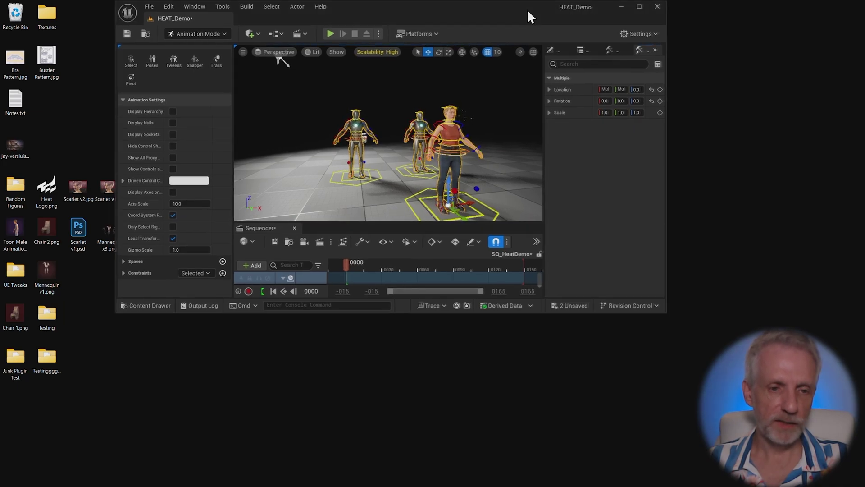
double_click(528, 9)
left_click_drag(385, 344, 386, 309)
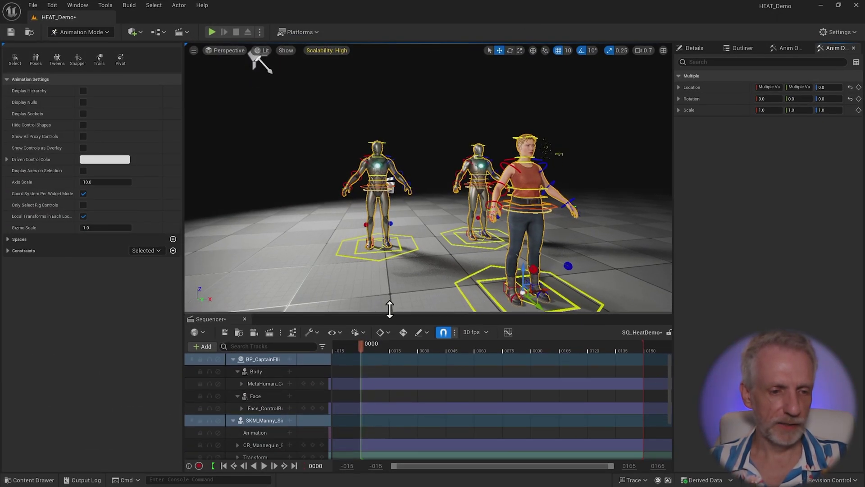
scroll(297, 402, "down", 1)
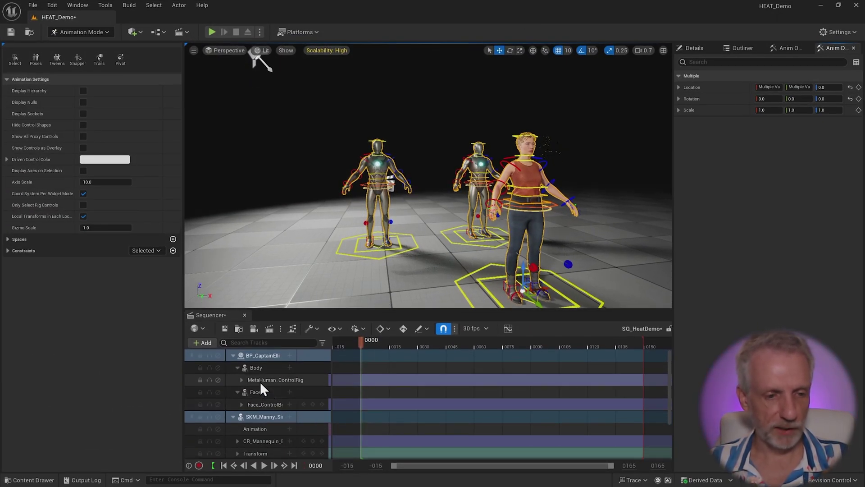
- Delete the control rig tracks for CaptainElli and both mannequins
left_click(260, 382)
left_click(292, 428, "ctrl")
scroll(275, 435, "down", 2)
left_click(275, 442, "ctrl")
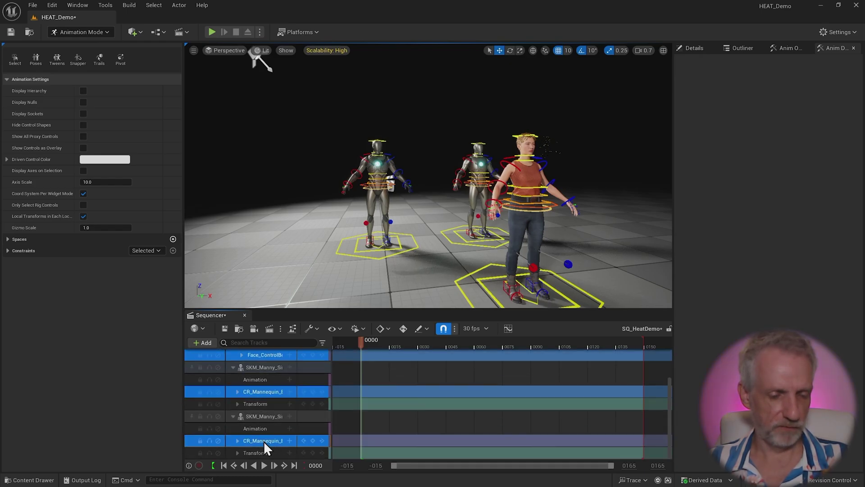
scroll(277, 370, "down", 1)
scroll(276, 370, "up", 1)
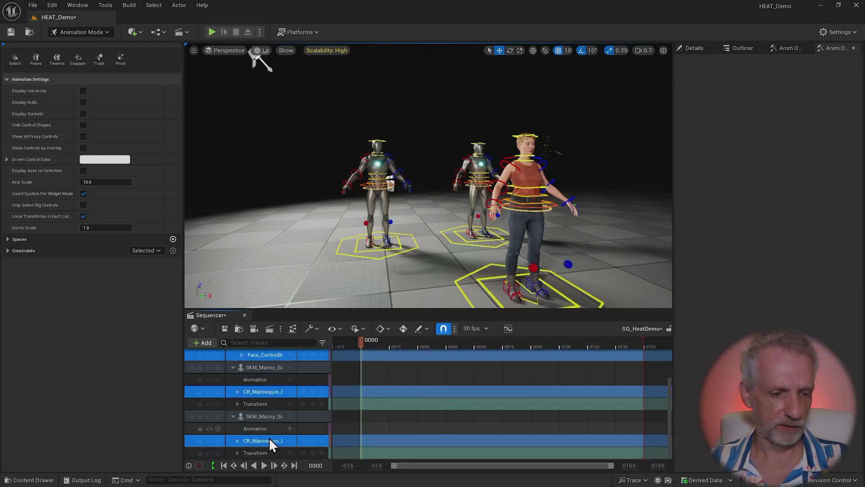
key("Delete")
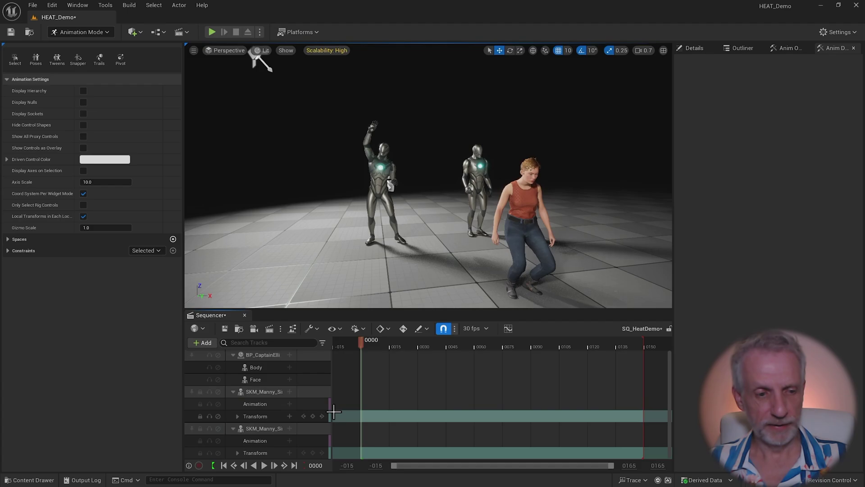
left_click(104, 32)
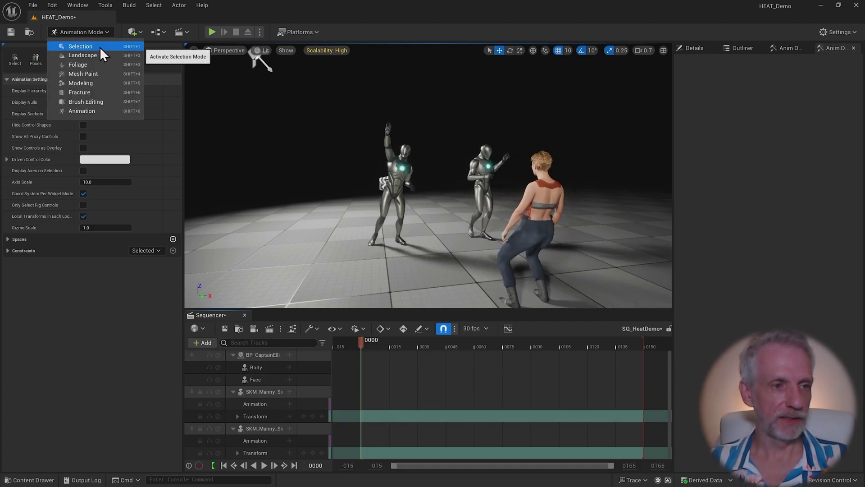
- Assign the Heat_Hyper_Explaining_v1_9365 animation to SKM_Manny_Simple
left_click(100, 47)
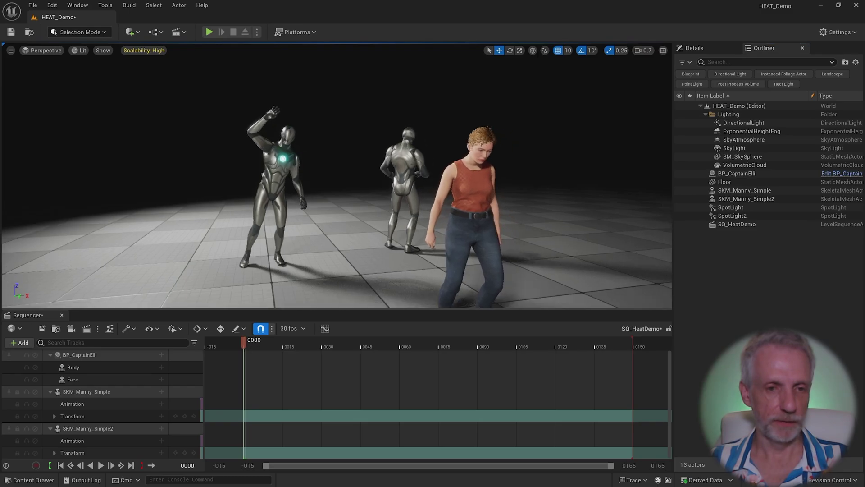
left_click(256, 154)
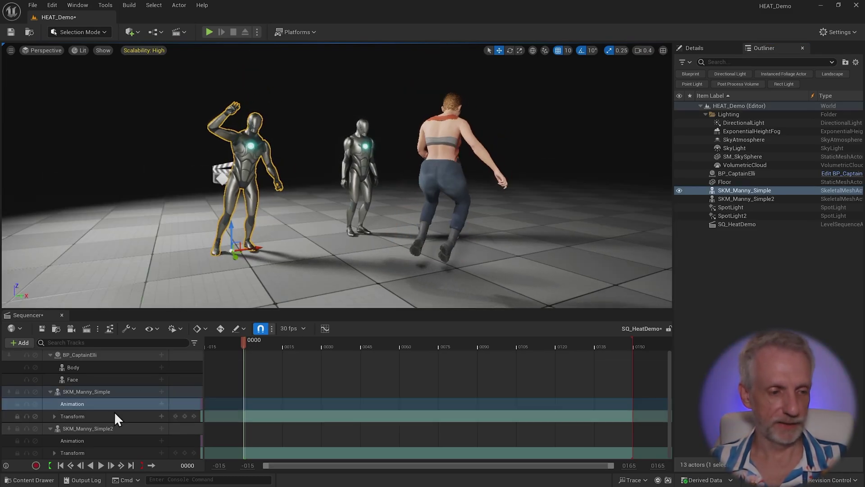
left_click(161, 404)
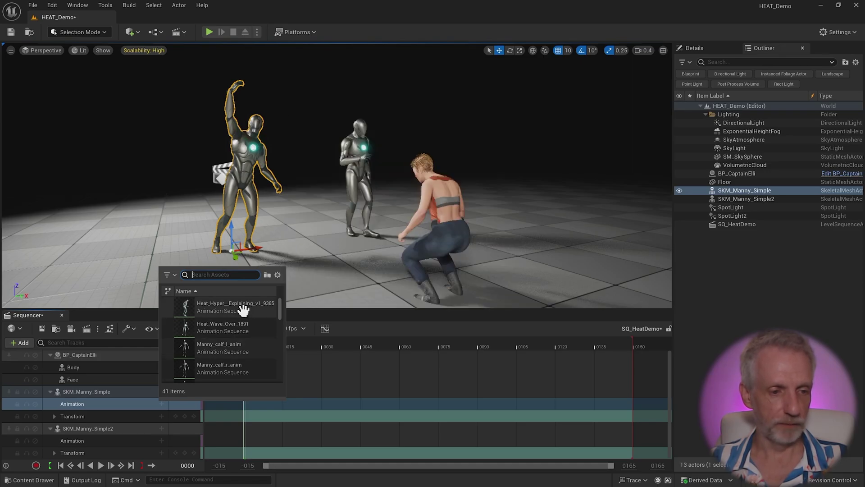
left_click(242, 307)
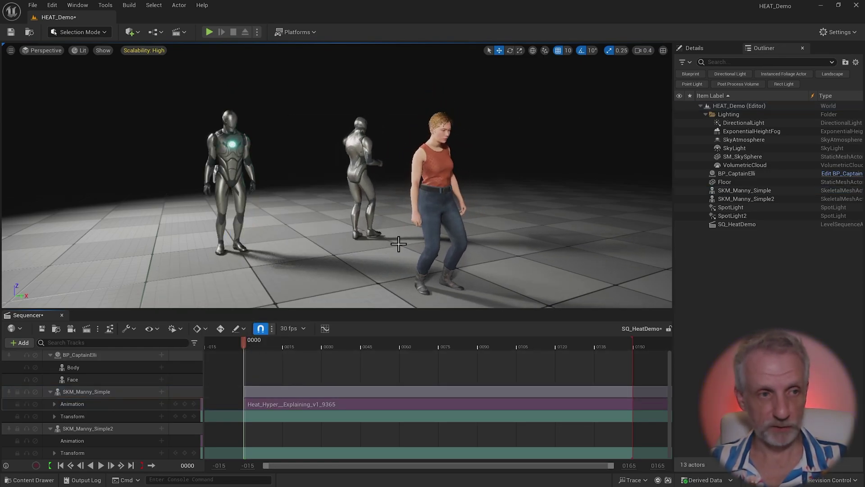
- Drag the sequence end marker to cover the full clip and scrub to preview it
mouse_move(244, 343)
left_mouse_down()
mouse_move(557, 337)
mouse_move(251, 341)
left_mouse_up()
scroll(328, 354, "down", 5)
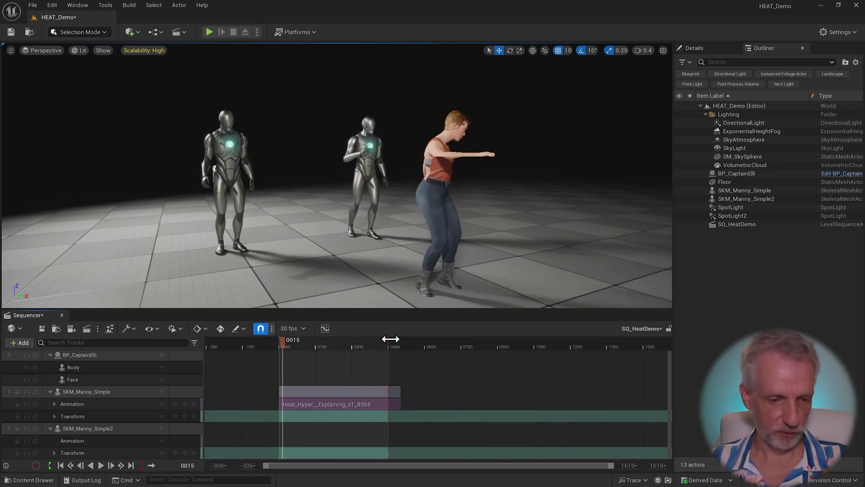
left_click_drag(391, 338, 401, 340)
scroll(384, 351, "up", 1, "ctrl")
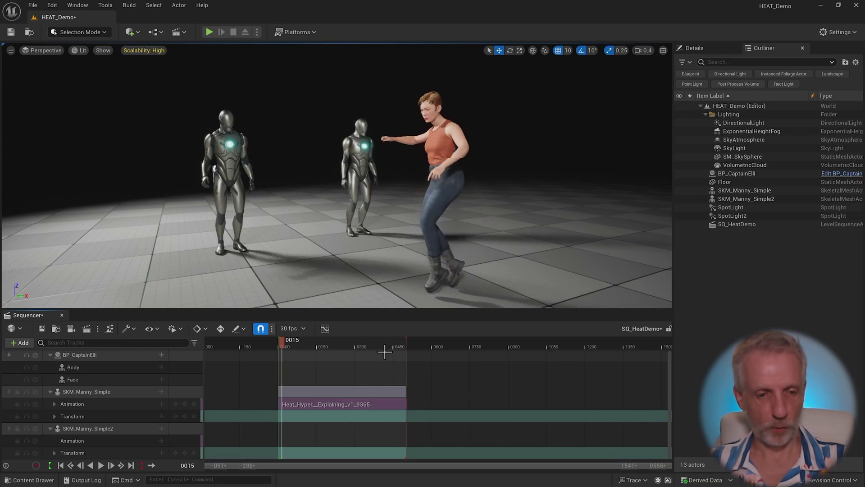
scroll(385, 351, "up", 2, "ctrl")
left_click(279, 344)
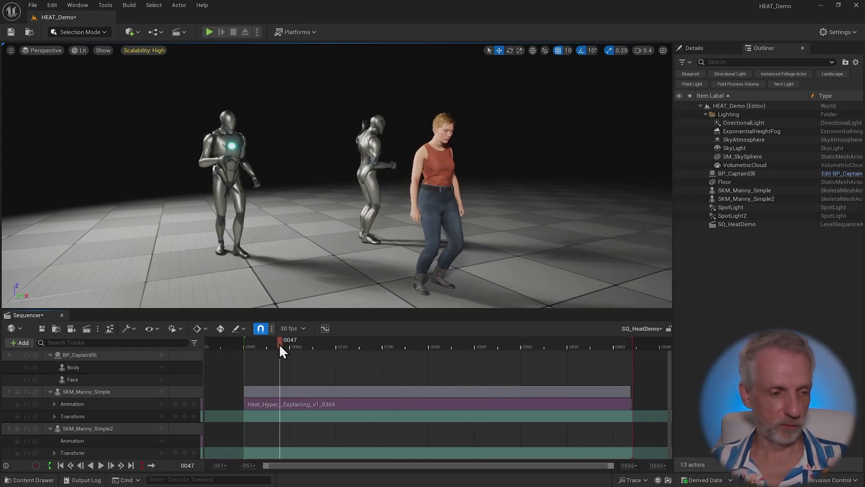
left_click_drag(280, 344, 264, 345)
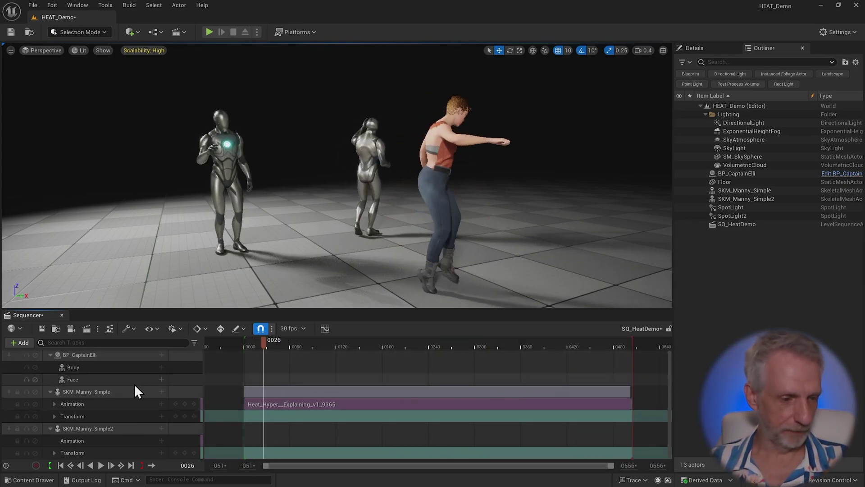
- Add Heat_Wave_Over_1891 to SKM_Manny_Simple2 and slide the clip to start at frame 0001
left_click(161, 440)
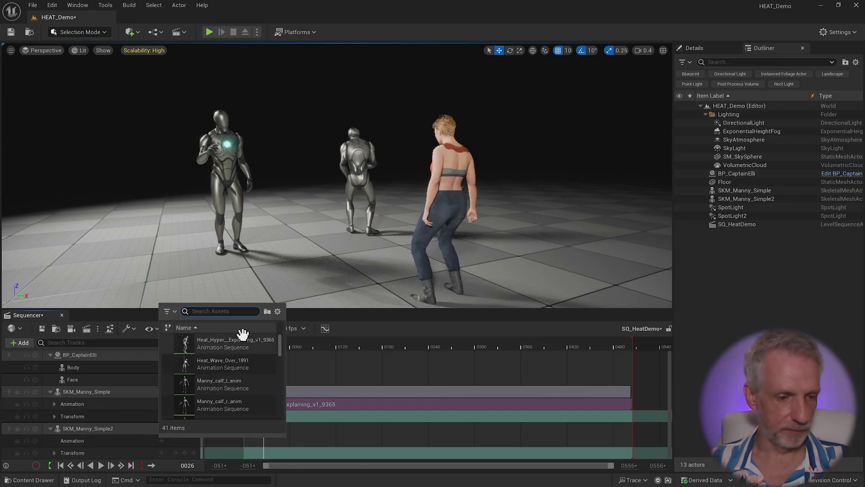
left_click(223, 363)
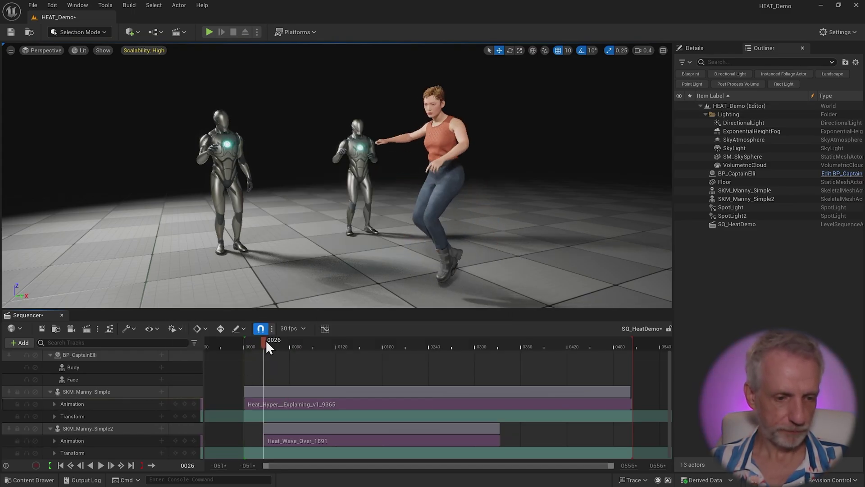
left_click_drag(266, 343, 318, 356)
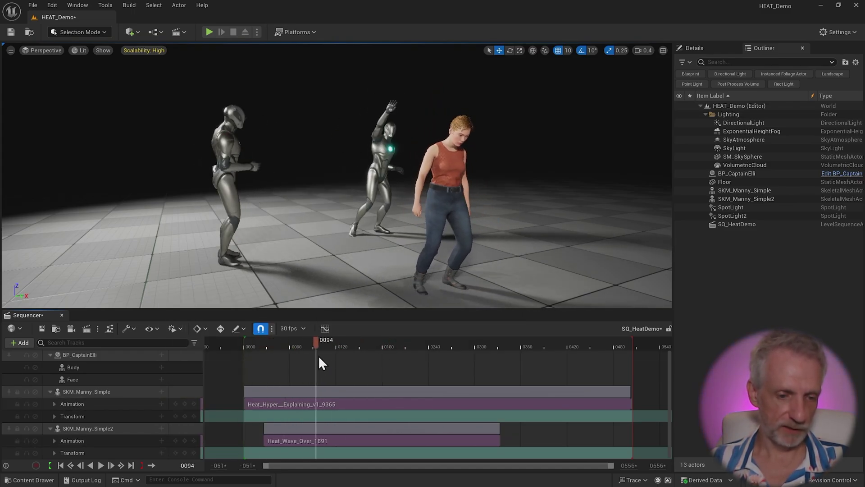
key("Up")
mouse_move(363, 444)
left_mouse_down()
mouse_move(428, 444)
mouse_move(309, 440)
mouse_move(361, 440)
mouse_move(348, 440)
mouse_move(374, 419)
left_mouse_up()
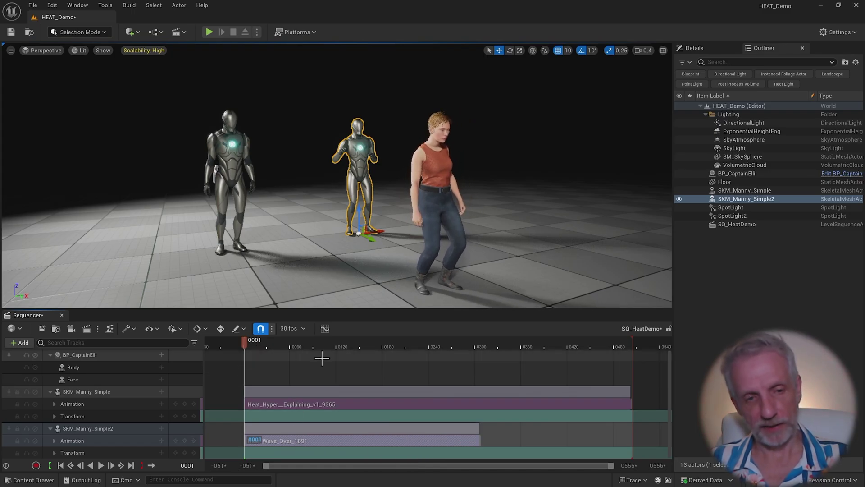
- Add a Heat_Spin_Jump_1092 animation to BP_CaptainElli's Body track and scrub to preview it
left_click(134, 355)
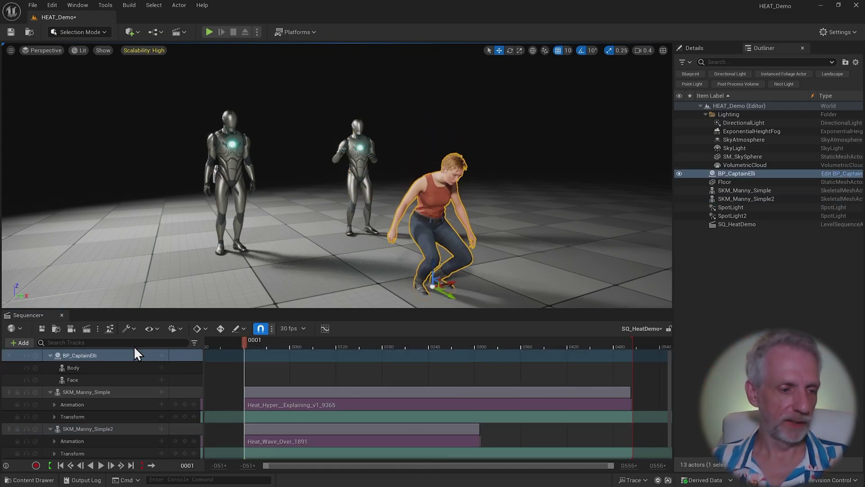
left_click(108, 369)
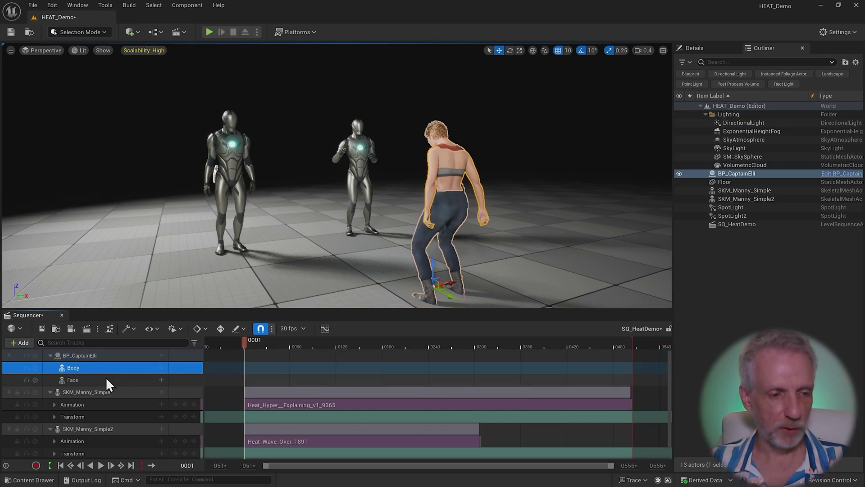
left_click(105, 378, "shift")
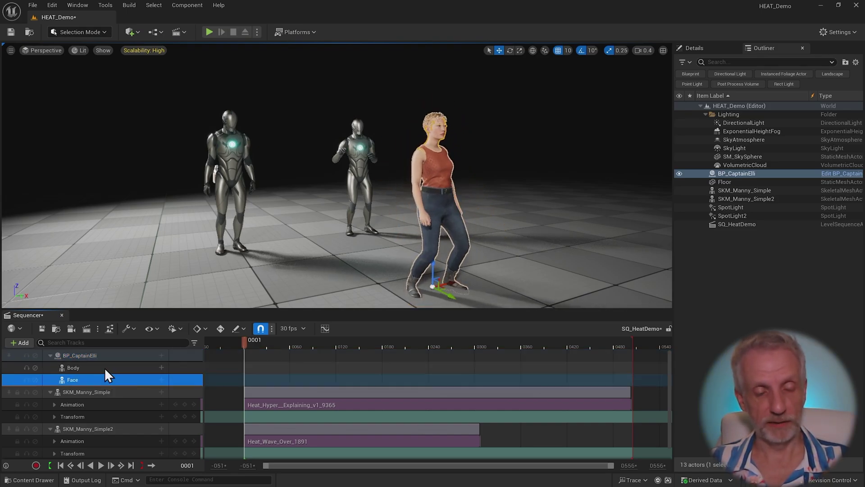
left_click(104, 367)
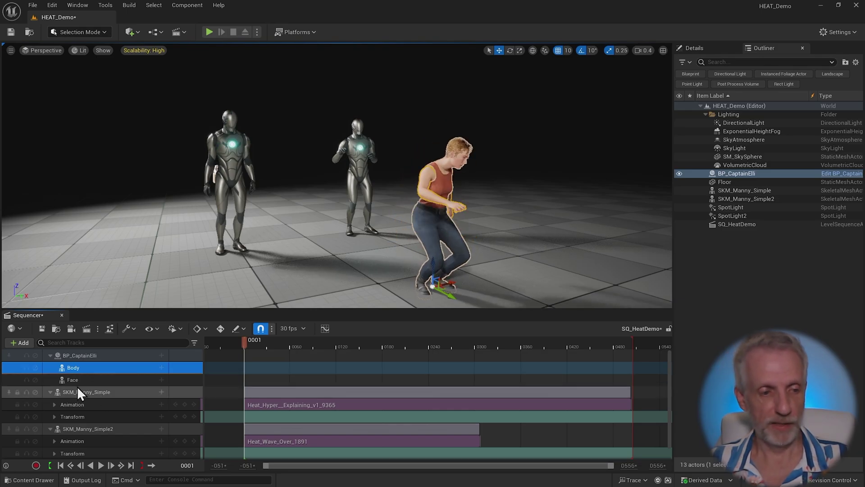
left_click(161, 367)
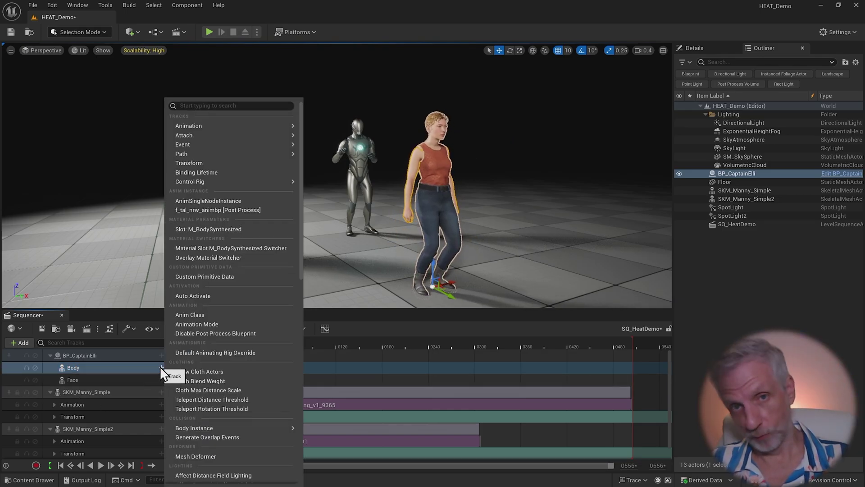
mouse_move(229, 125)
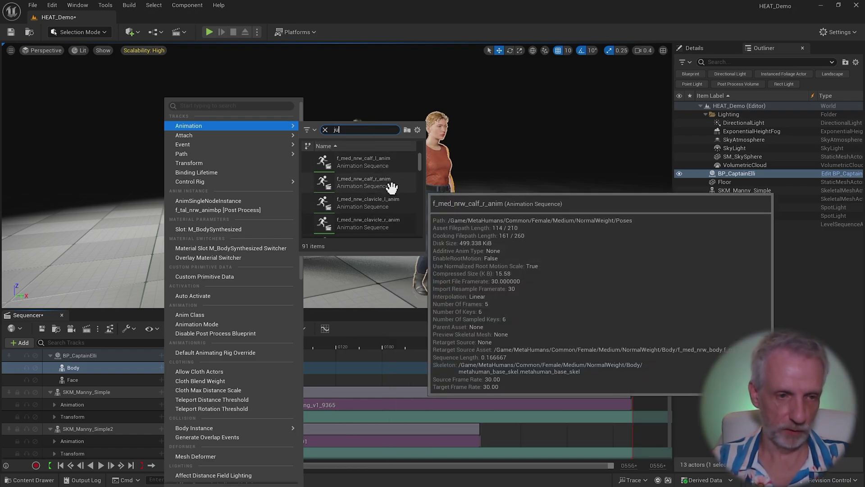
left_click(387, 162)
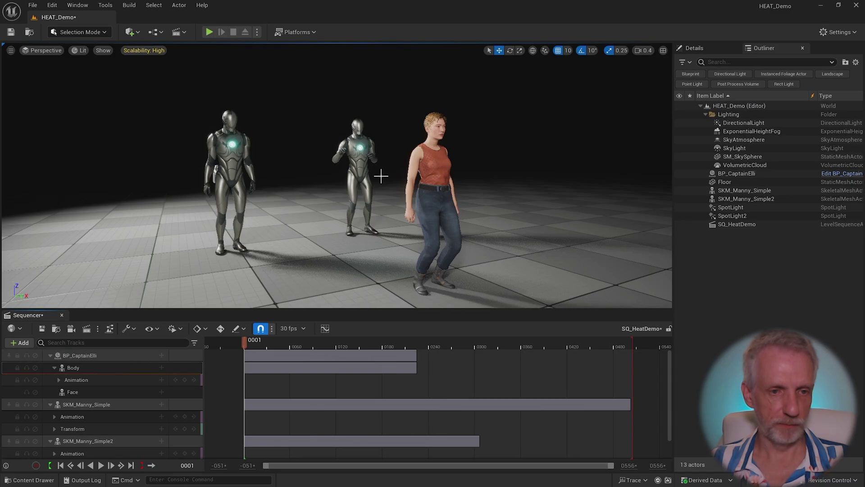
mouse_move(254, 342)
left_mouse_down()
mouse_move(584, 350)
mouse_move(314, 346)
left_mouse_up()
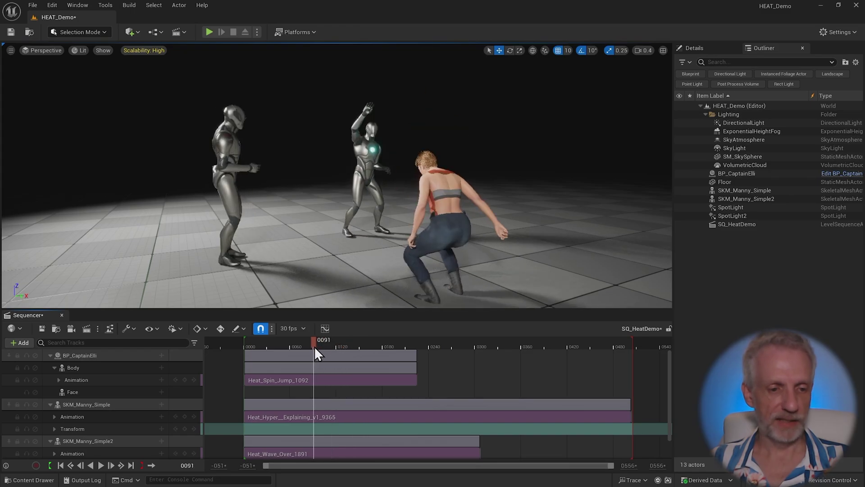
- Alt-drag a copy of the Heat_Spin_Jump_1092 clip to around frame 0277
left_click(355, 379)
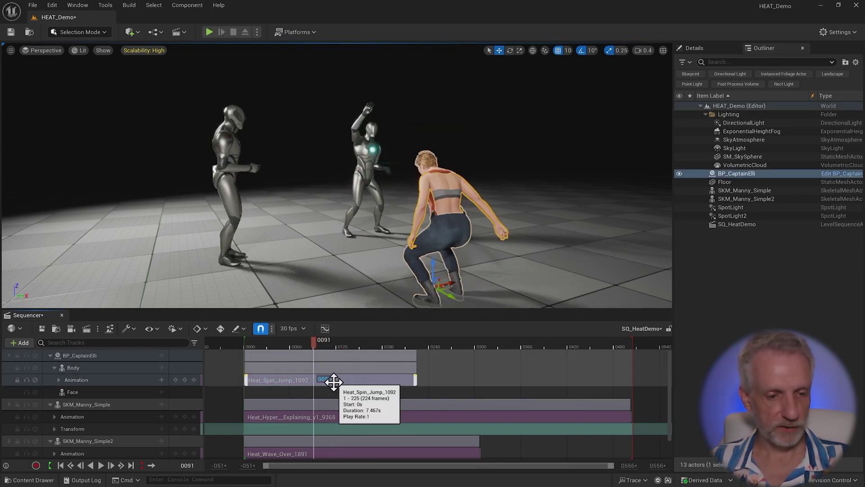
left_click_drag(334, 381, 492, 380, "alt")
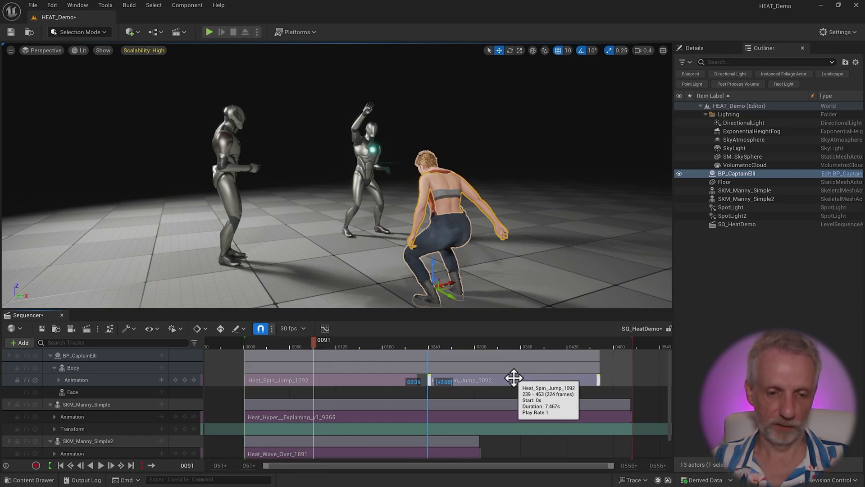
left_click_drag(515, 380, 544, 378, "alt")
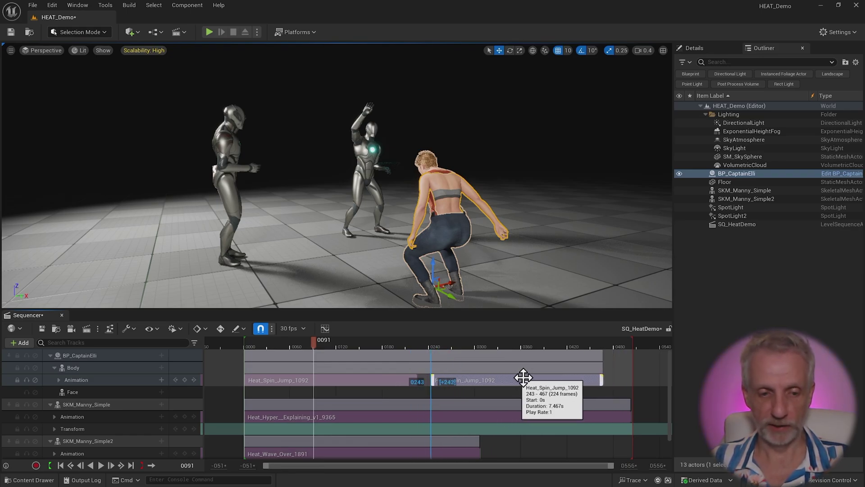
left_click_drag(431, 370, 432, 379)
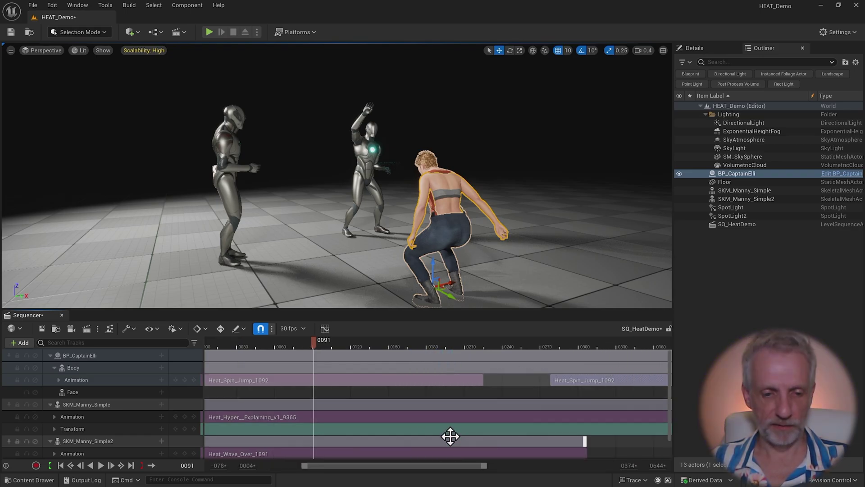
scroll(443, 466, "up", 3, "ctrl")
scroll(484, 465, "up", 2, "ctrl")
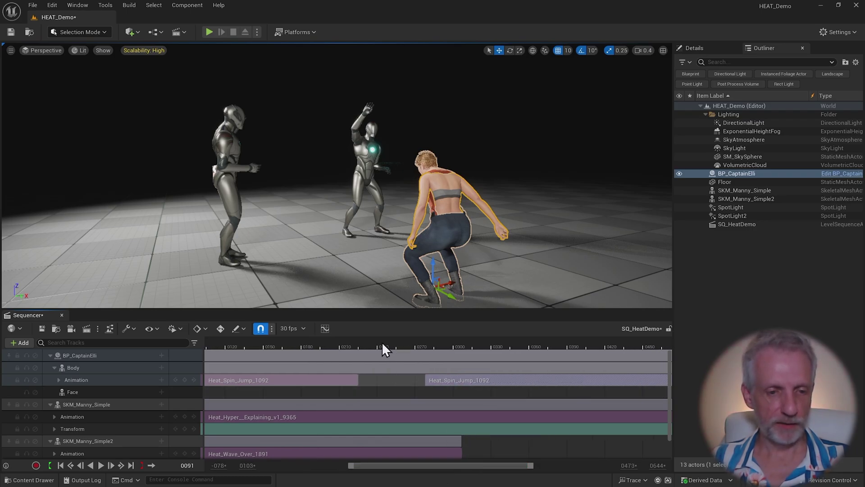
- Slide the second spin jump left to overlap and blend with the first
left_click_drag(334, 339, 390, 341)
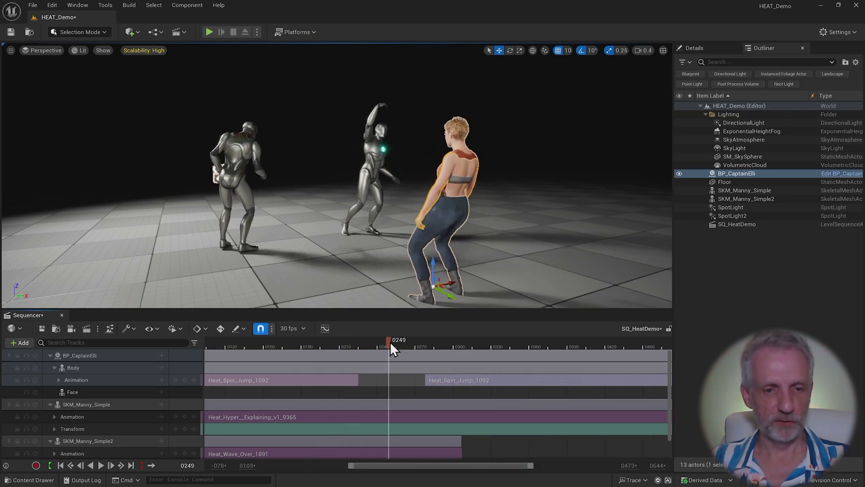
left_click_drag(390, 341, 466, 343)
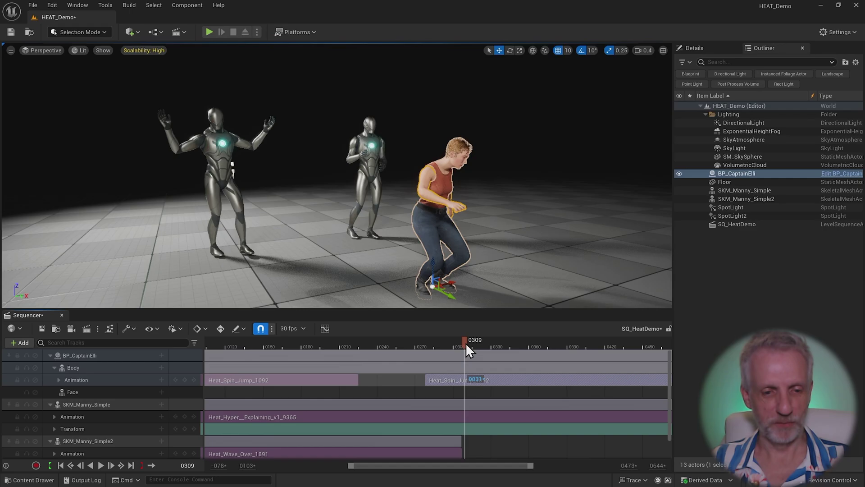
left_click_drag(501, 382, 421, 380)
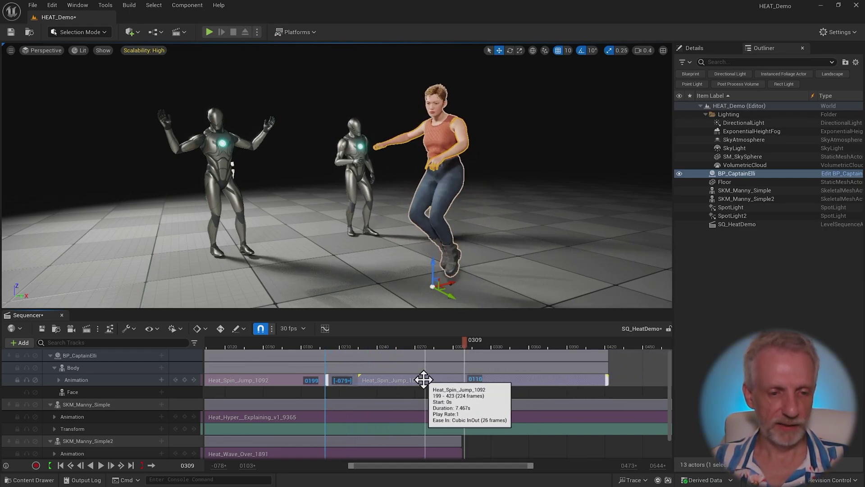
mouse_move(356, 344)
left_mouse_down()
mouse_move(394, 342)
mouse_move(293, 344)
mouse_move(425, 347)
mouse_move(274, 353)
mouse_move(511, 358)
mouse_move(276, 364)
mouse_move(427, 365)
left_mouse_up()
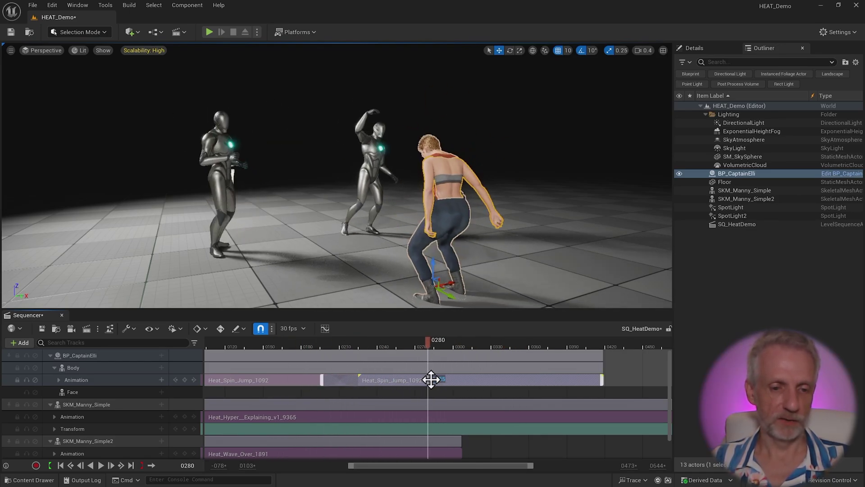
- Split the spin-jump section at frames 0280 and 0335 and delete the middle piece
right_click(428, 381)
mouse_move(490, 201)
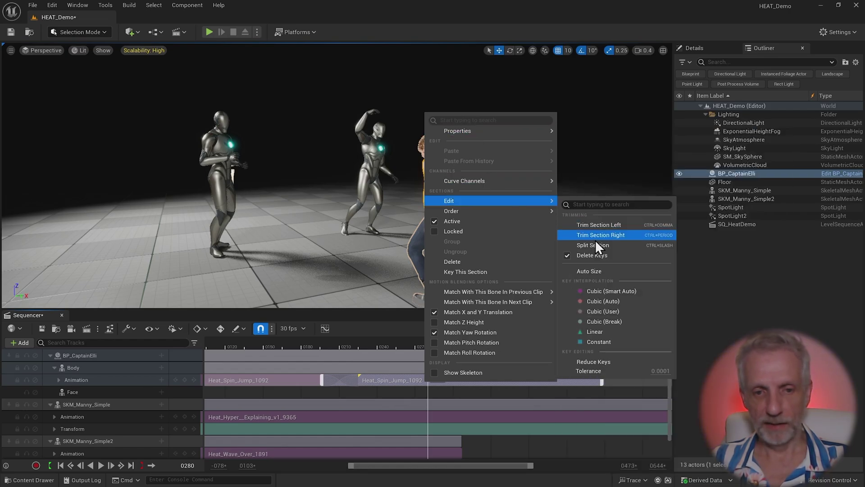
left_click(609, 246)
left_click_drag(427, 340, 499, 330)
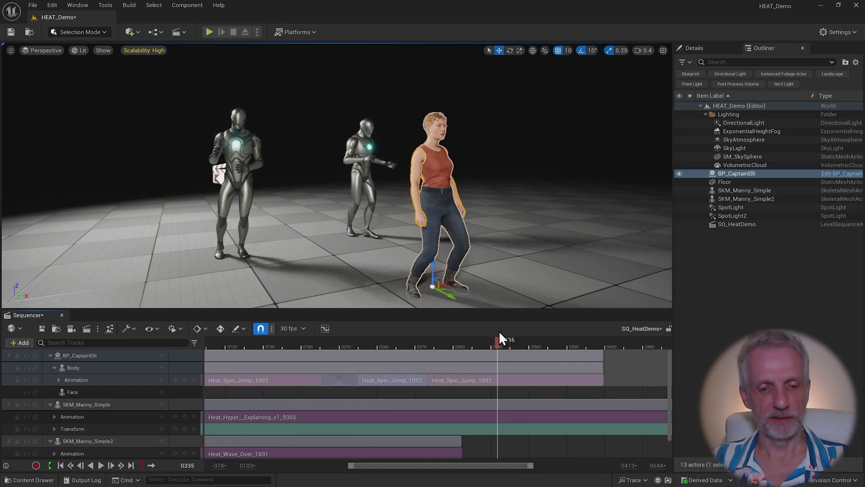
right_click(498, 381)
mouse_move(531, 201)
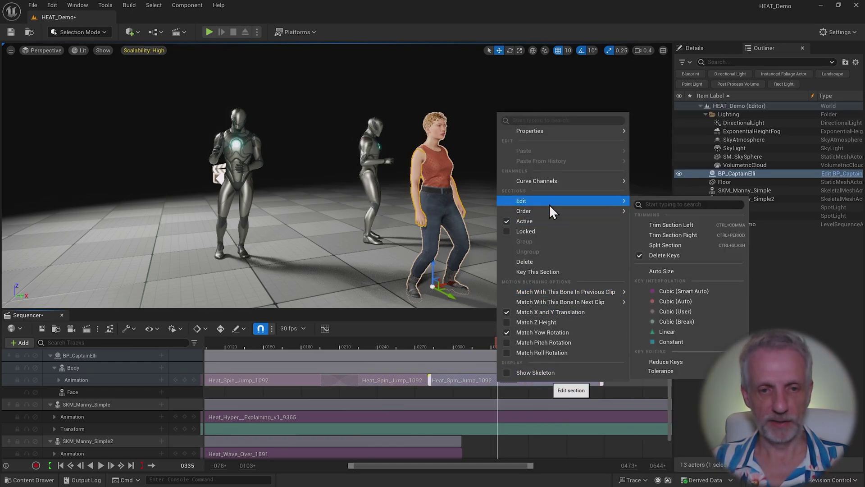
left_click(665, 246)
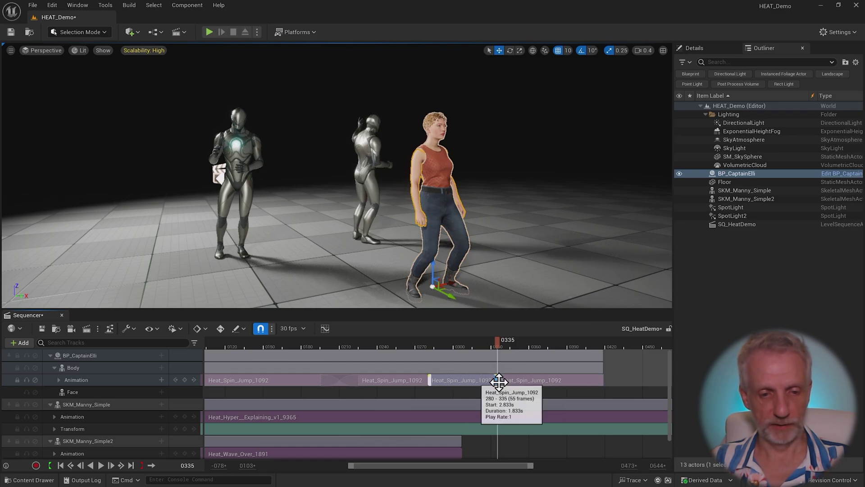
key("Delete")
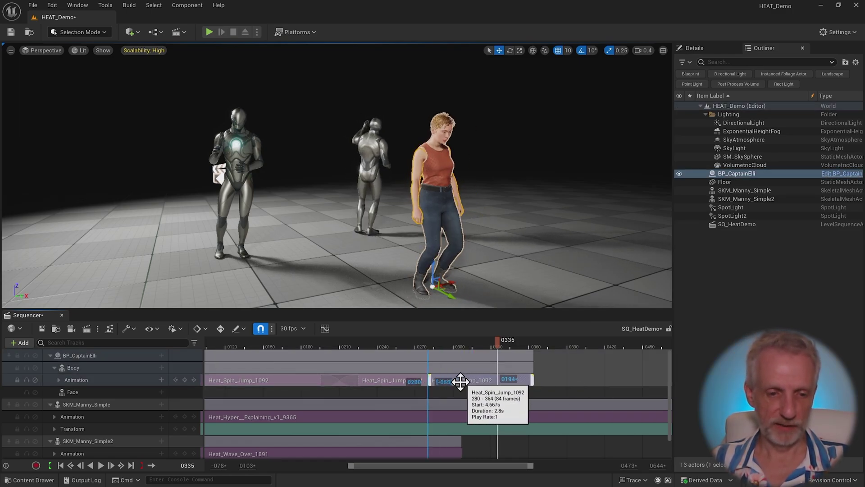
- Slide the last piece left to close the gap, then play back the sequence
left_click_drag(515, 382, 445, 381)
left_click(396, 342)
left_click_drag(396, 341, 293, 329)
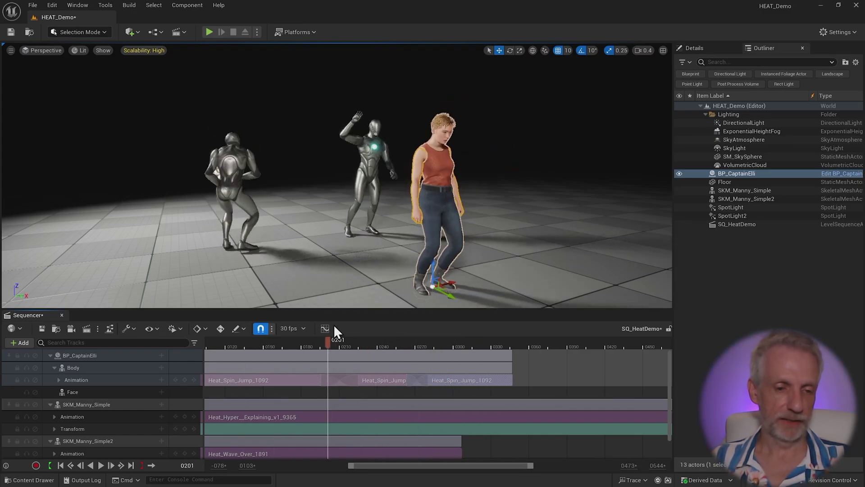
mouse_move(293, 329)
left_mouse_down()
mouse_move(436, 336)
mouse_move(257, 337)
left_mouse_up()
key("space")
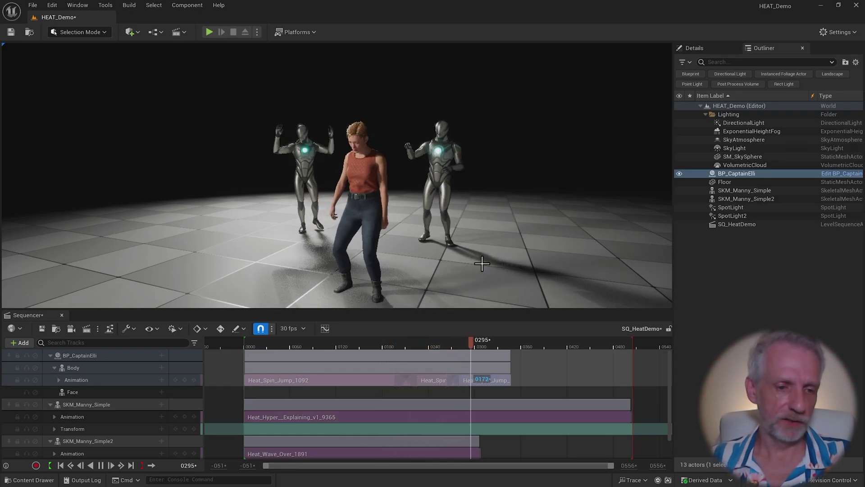
left_click_drag(394, 343, 327, 343)
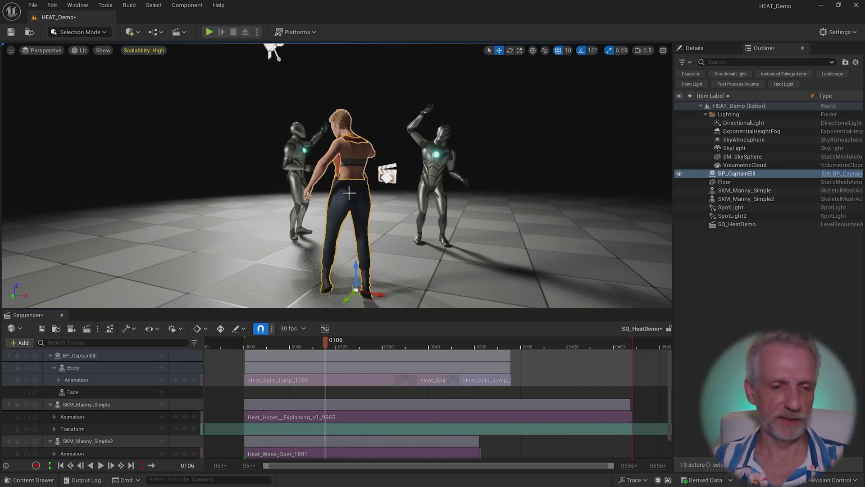
- Delete the second mannequin and CaptainElli from the level, removing her broken tracks
left_click(434, 171)
key("Delete")
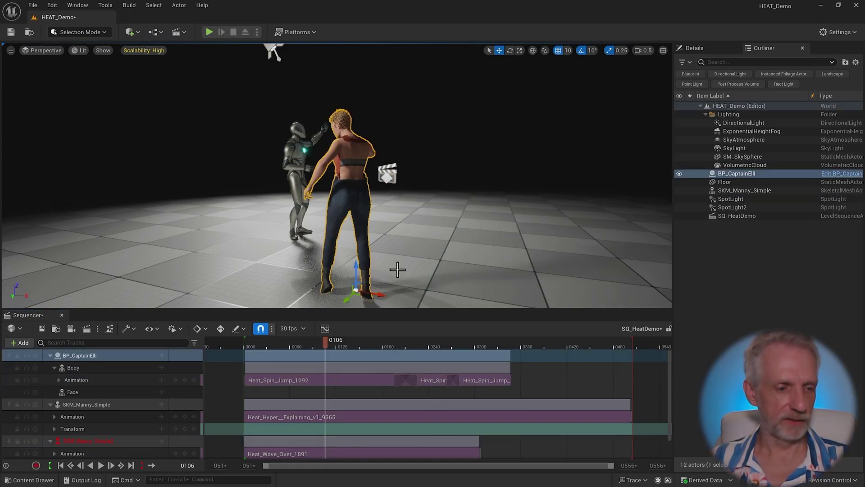
key("Delete")
left_click(473, 279)
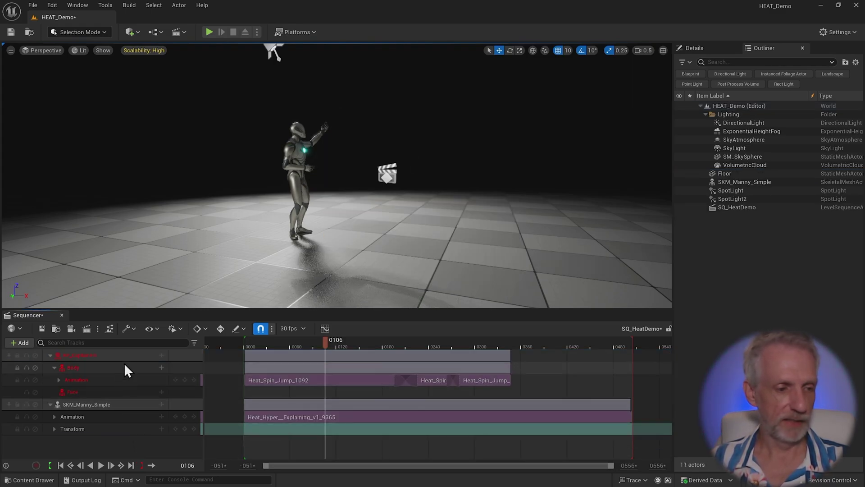
left_click(122, 355)
key("Delete")
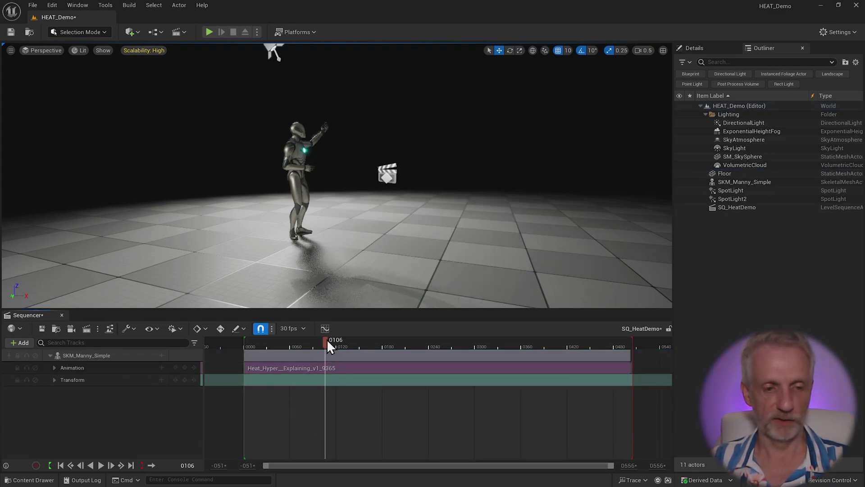
- Select SKM_Manny_Simple and open the Content Drawer with Ctrl+Space
mouse_move(326, 344)
left_mouse_down()
mouse_move(228, 346)
mouse_move(245, 346)
left_mouse_up()
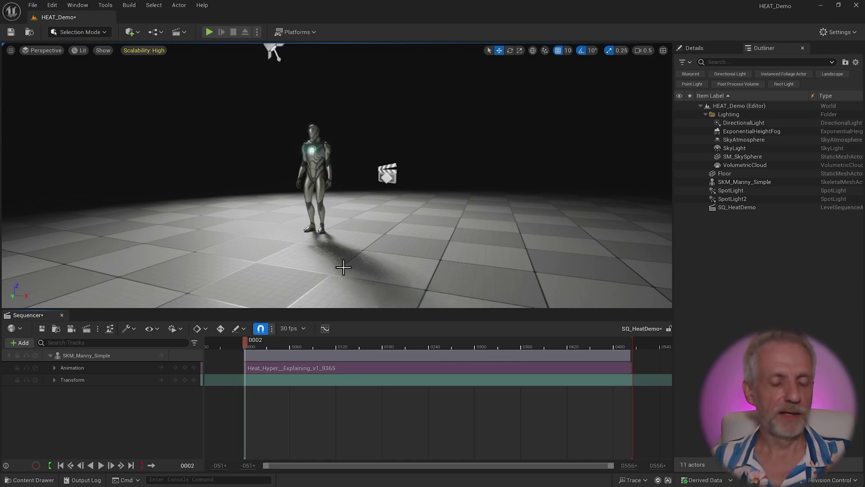
left_click(318, 163)
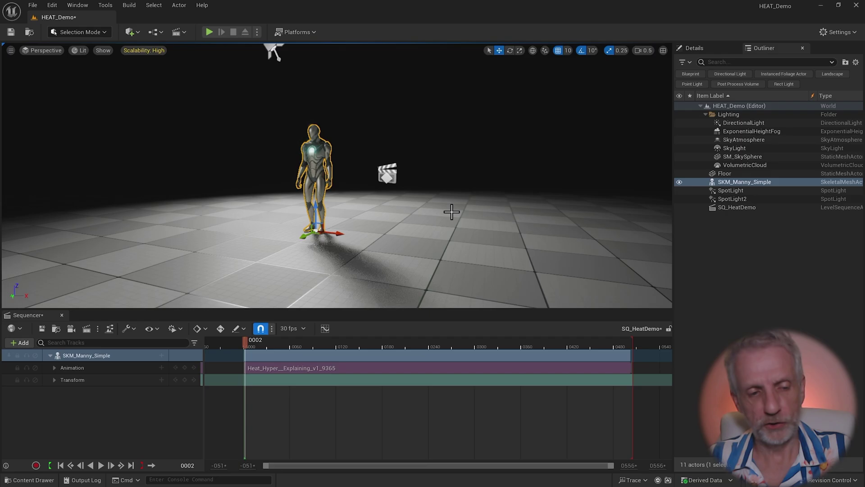
key("ctrl+space")
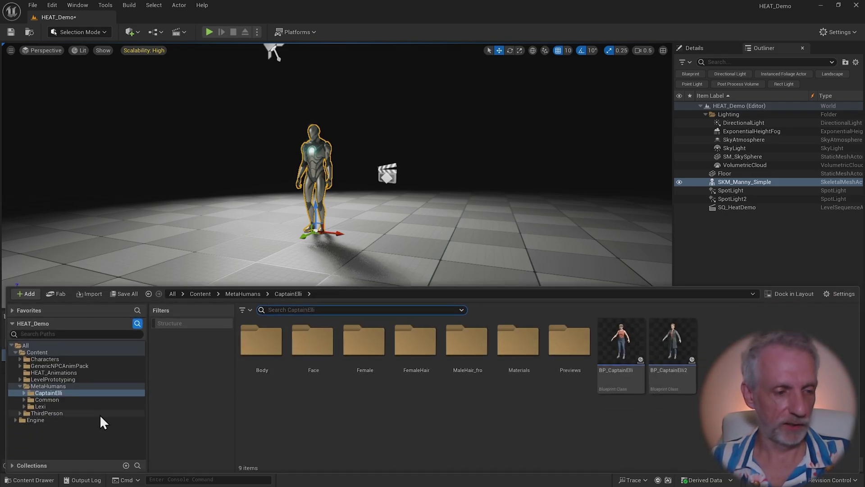
- Drag SKM_Quinn_Simple from Characters > Mannequins > Meshes into the viewport and frame it
left_click(73, 412)
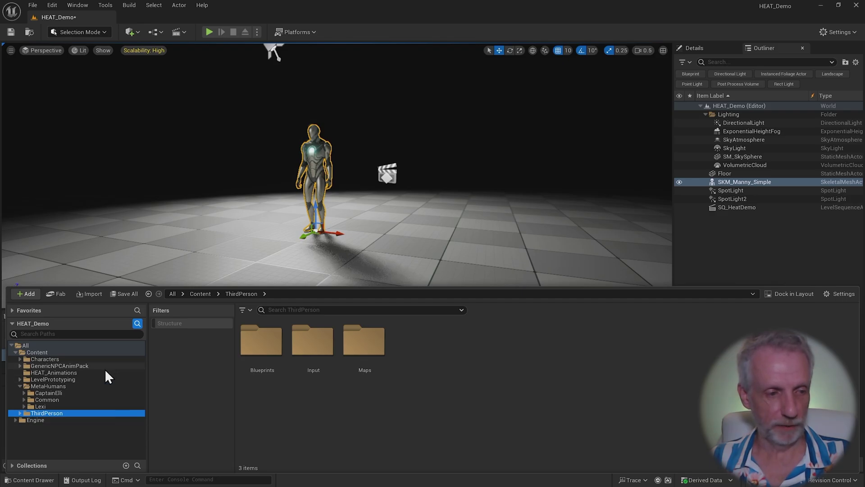
left_click(97, 359)
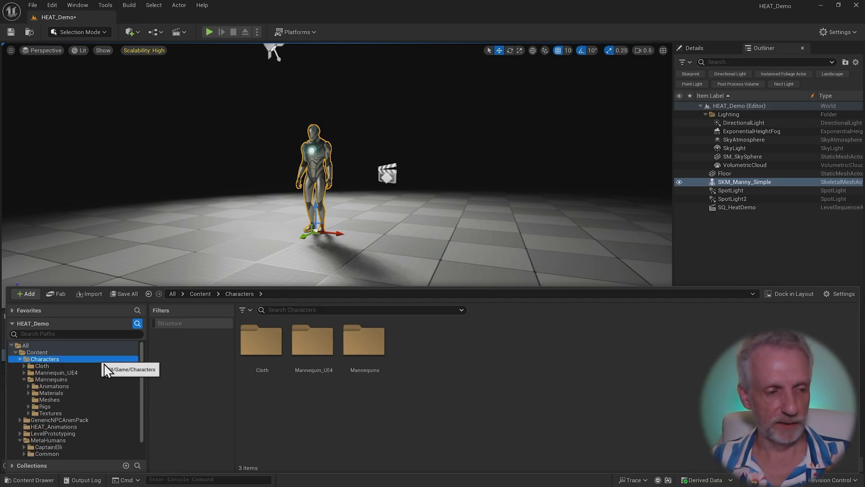
left_click(83, 379)
left_click(73, 400)
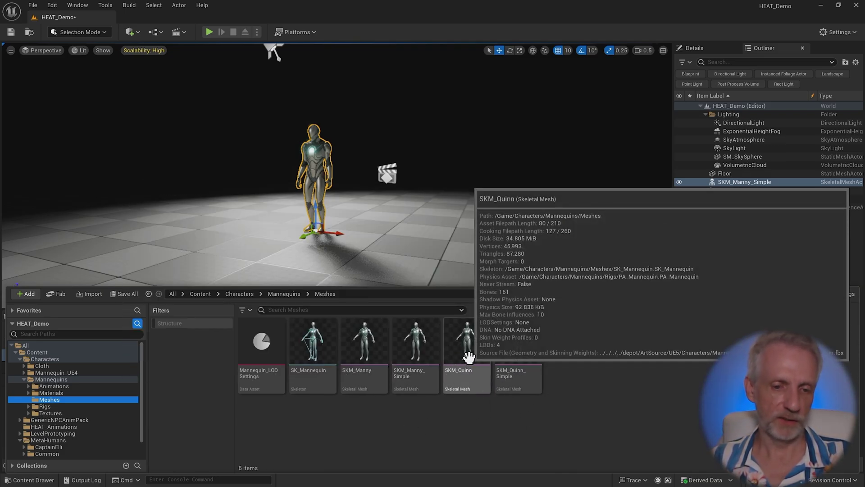
mouse_move(514, 348)
left_mouse_down()
mouse_move(477, 229)
mouse_move(457, 247)
left_mouse_up()
key("f")
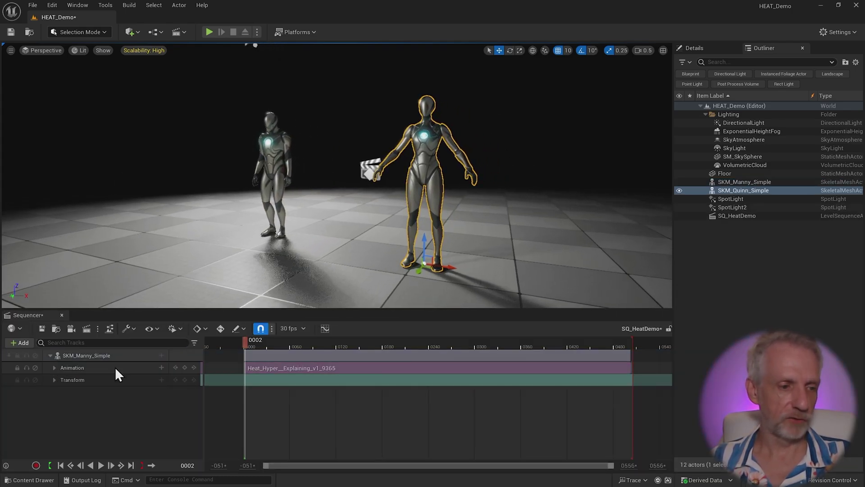
- Add SKM_Quinn_Simple through Actor To Sequencer, then return to Selection Mode and scrub
left_click(20, 342)
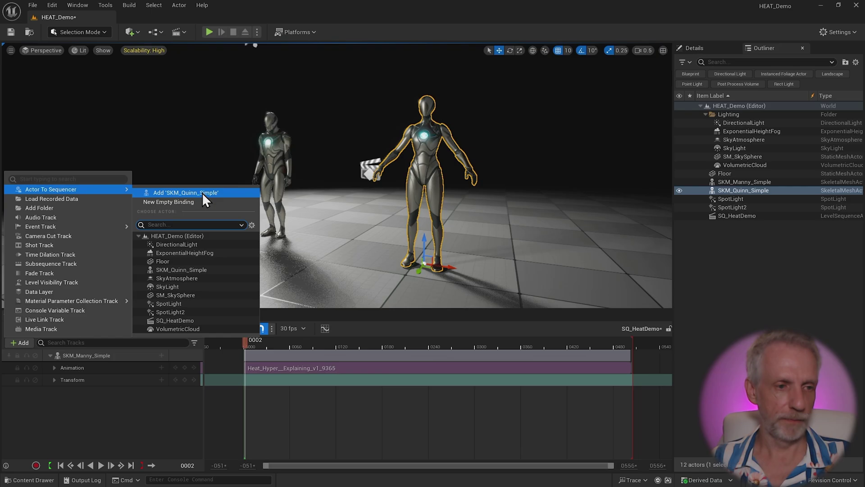
left_click(203, 193)
key("shift+8")
left_click(80, 32)
left_click(105, 45)
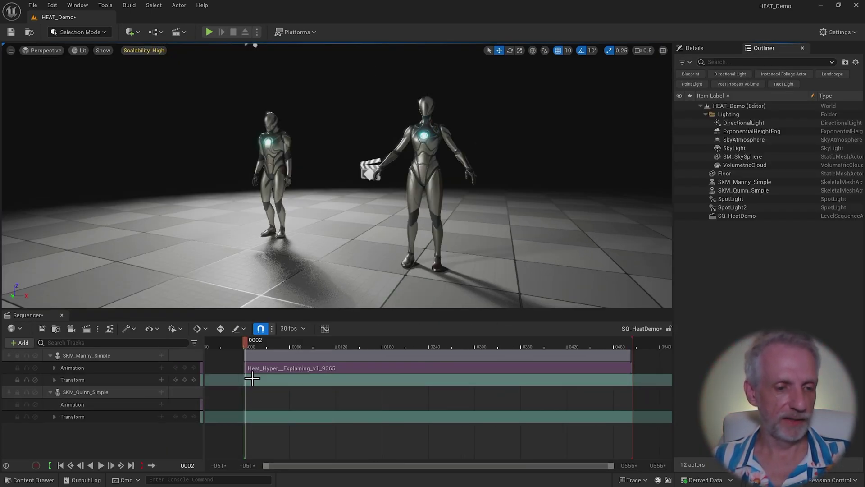
mouse_move(246, 345)
left_mouse_down()
mouse_move(350, 344)
mouse_move(326, 344)
left_mouse_up()
left_click(161, 405)
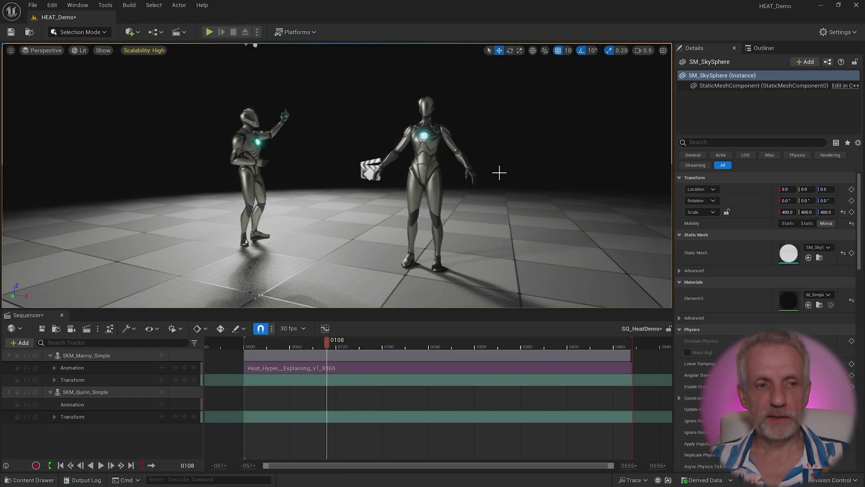
- Browse from Manny to his mesh asset and double-click SKM_Manny_Simple to open it
left_click(252, 141)
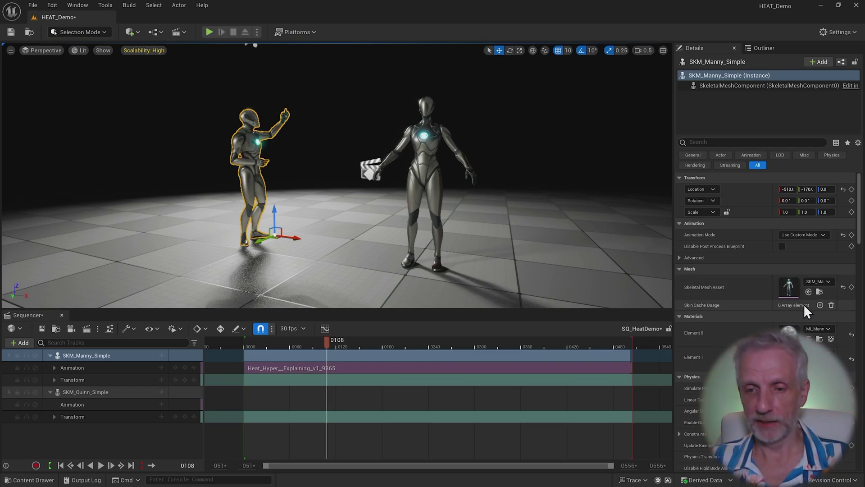
left_click(820, 292)
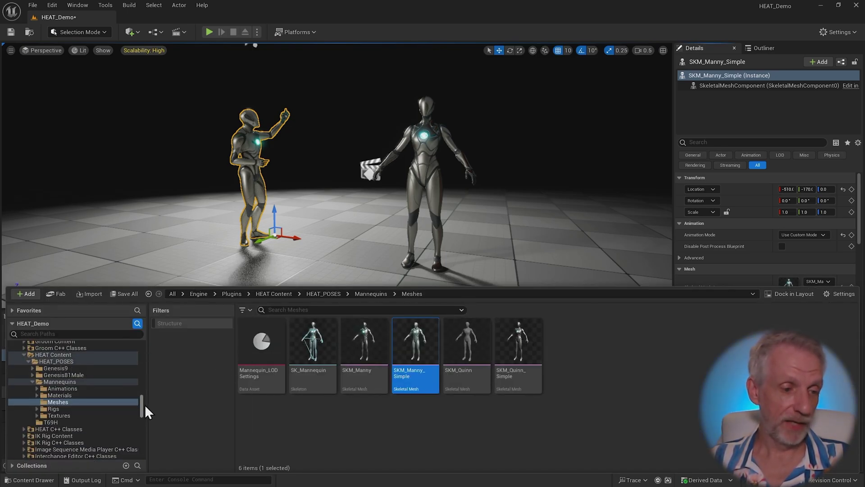
left_click(842, 294)
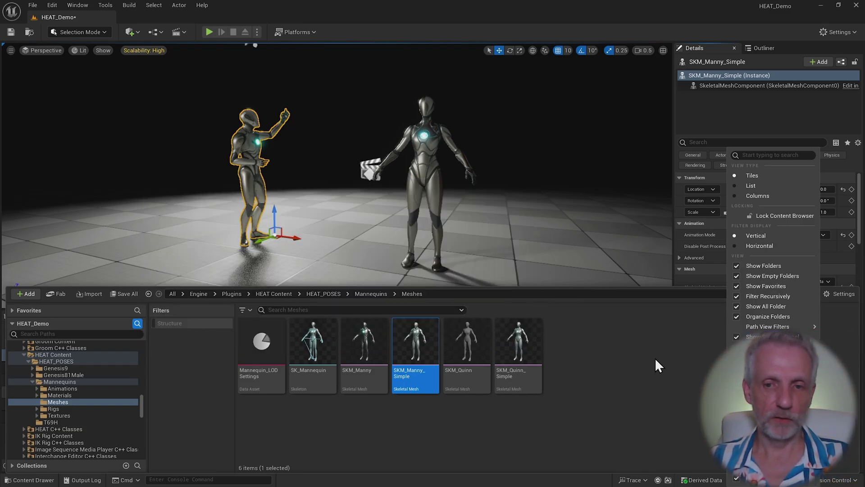
left_click(425, 346)
double_click(426, 345)
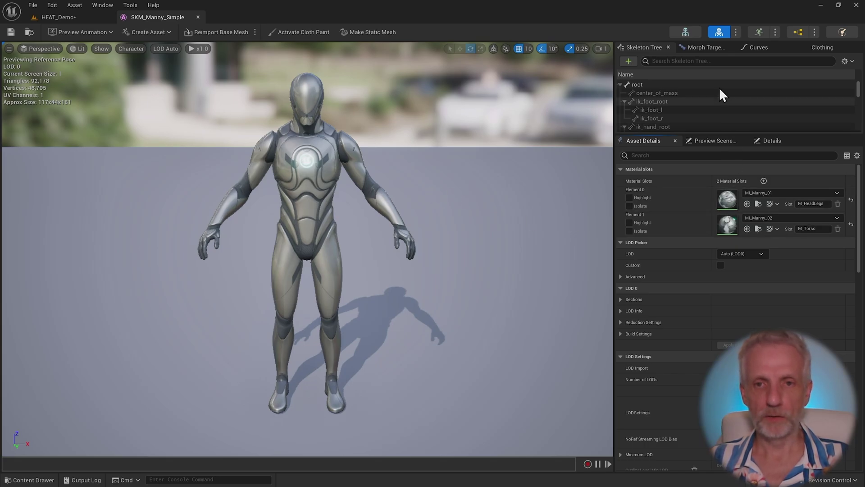
- Open SK_Mannequin using the Skeleton mode button in the mesh editor toolbar
left_click(685, 33)
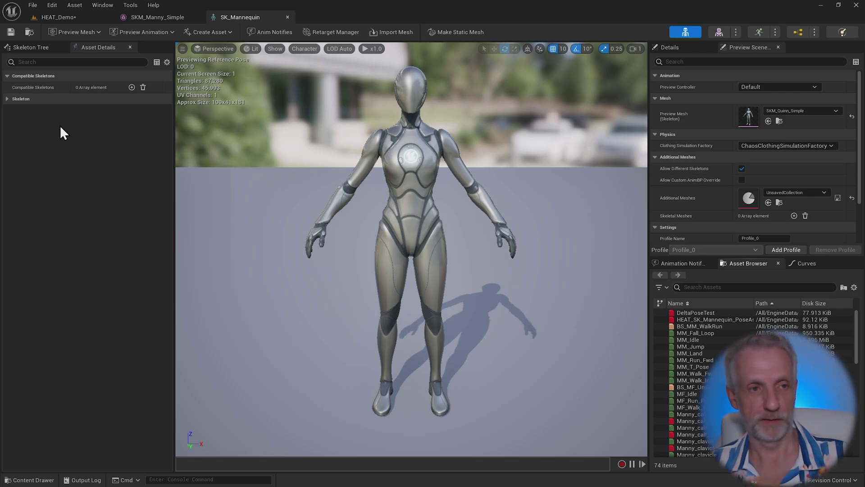
- Add the Game/Characters SK_Mannequin as a compatible skeleton, found by searching 'SK_Ma'
left_click(132, 87)
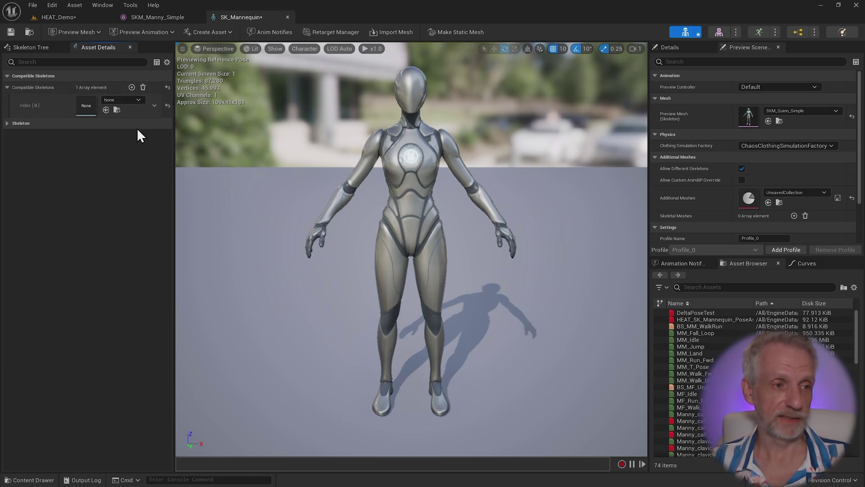
left_click(139, 100)
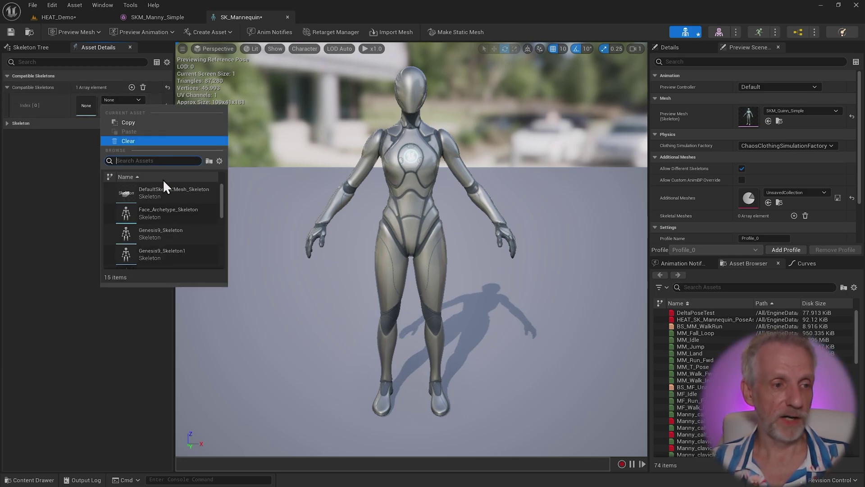
left_click_drag(223, 195, 226, 217)
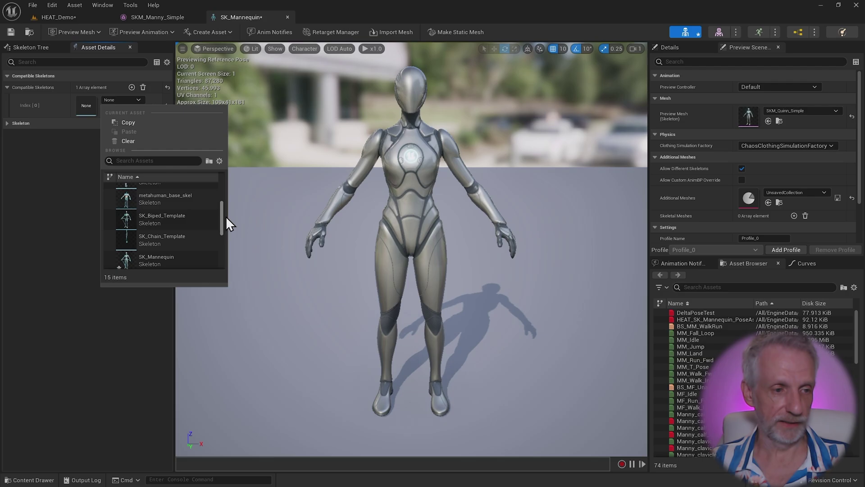
left_click(188, 161)
type("SK_")
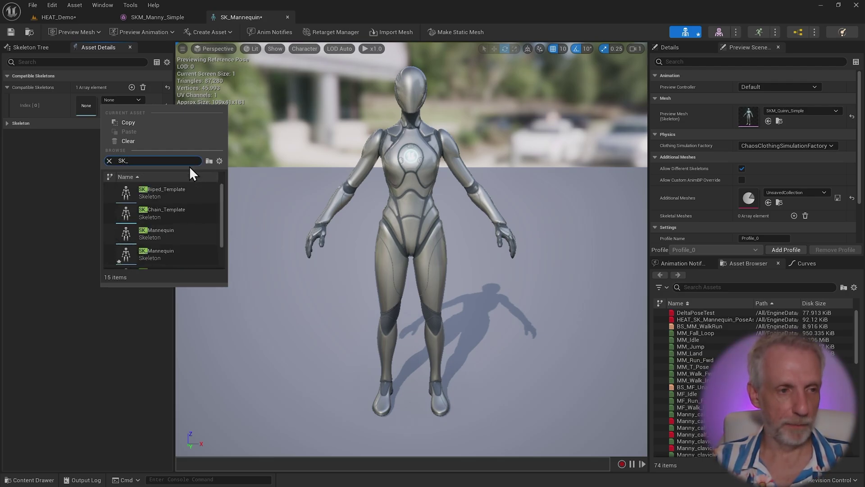
type("Ma")
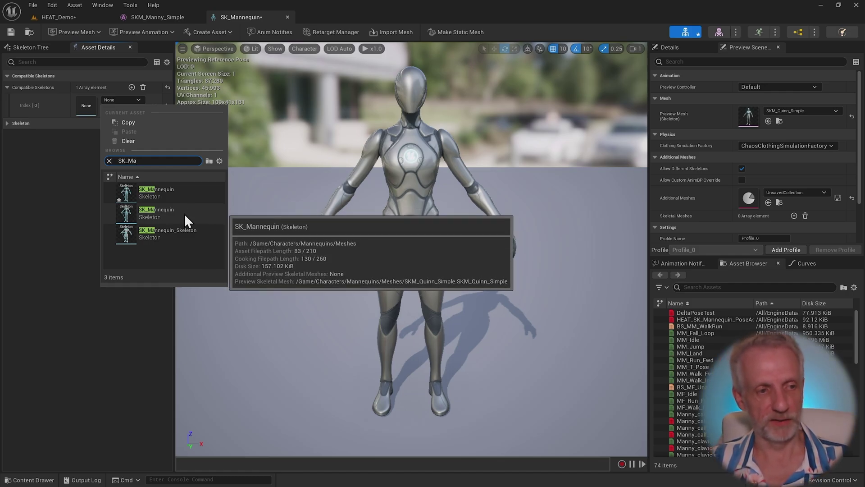
left_click(163, 216)
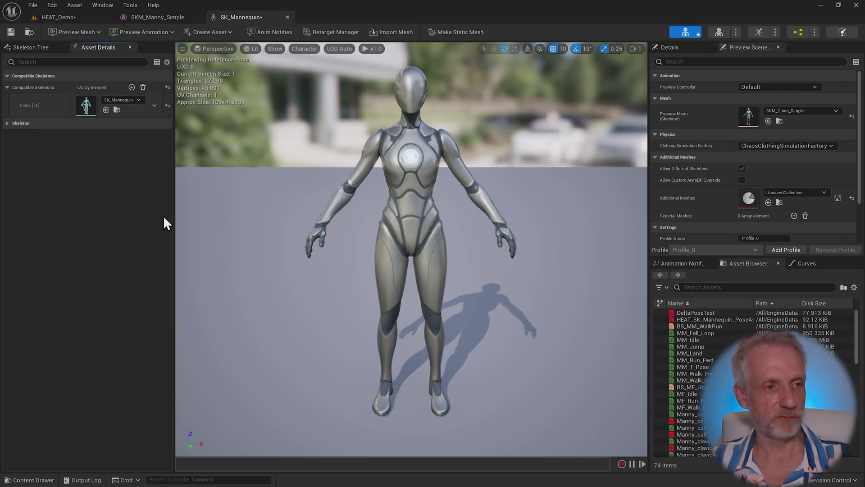
- Save the skeleton, return to HEAT_Demo, and add Heat_Wave_Over_1891 to Quinn's Animation track
left_click(12, 32)
left_click(90, 19)
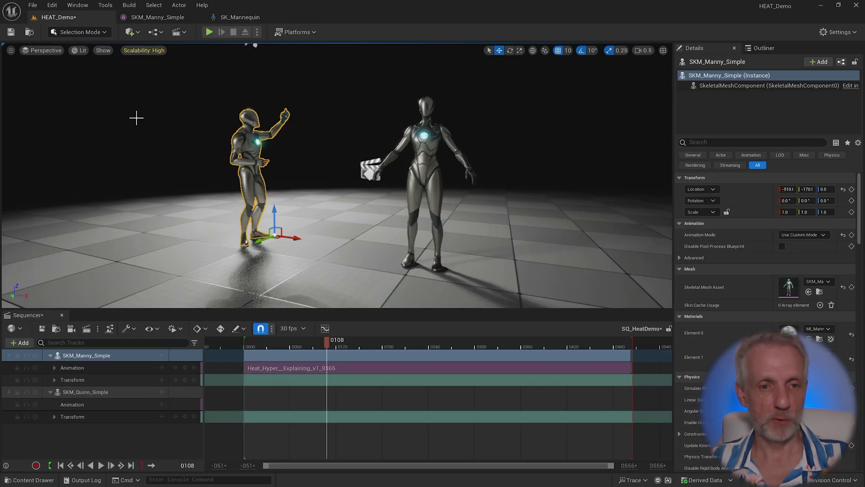
left_click(429, 161)
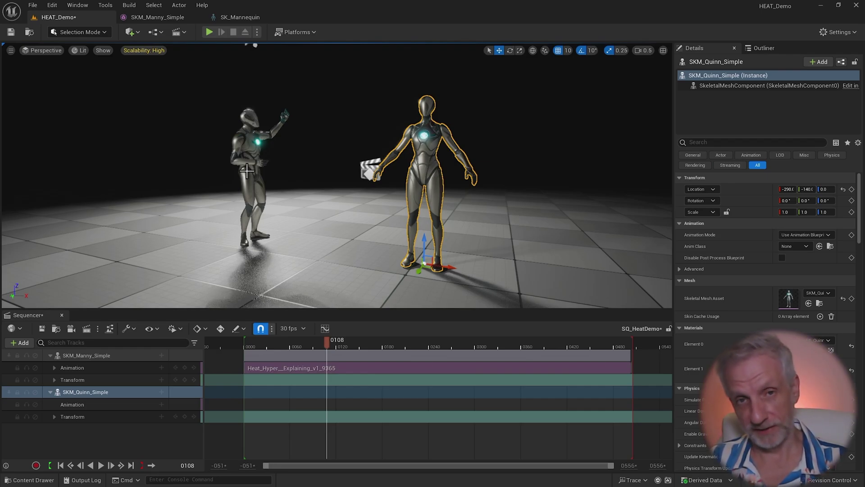
left_click(162, 404)
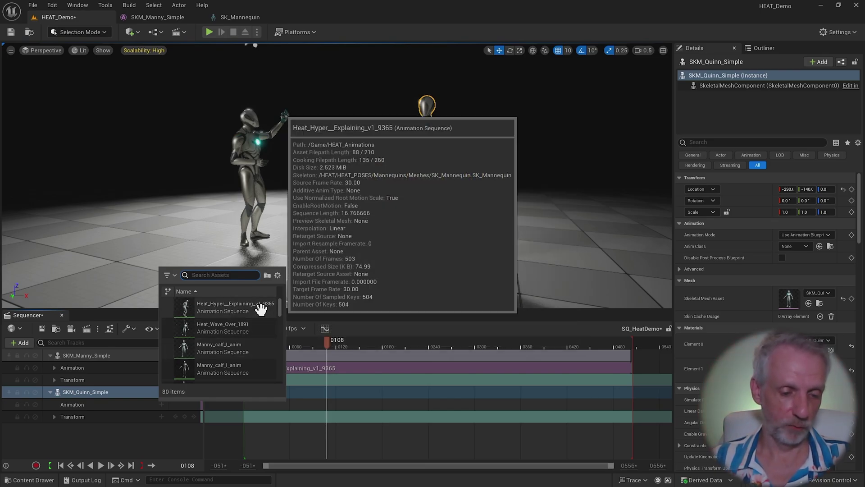
type("wave")
left_click(261, 306)
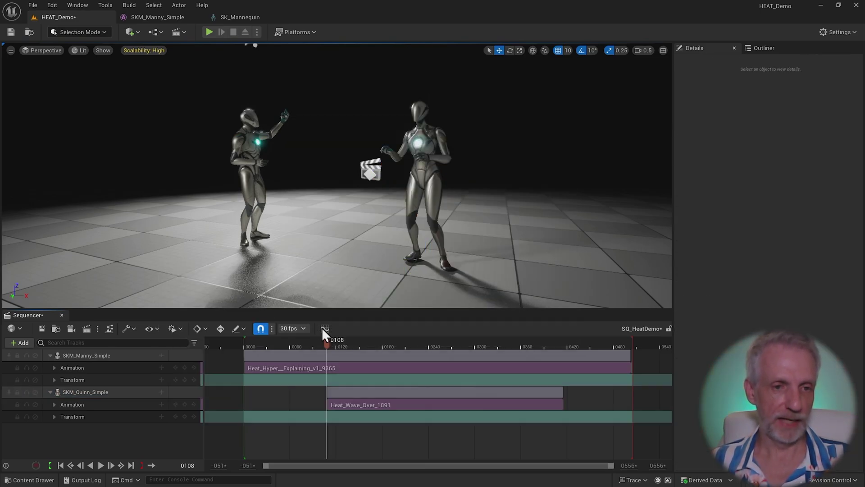
- Move Quinn's wave section to start at frame 0000, lengthen it, and preview playback
key("space")
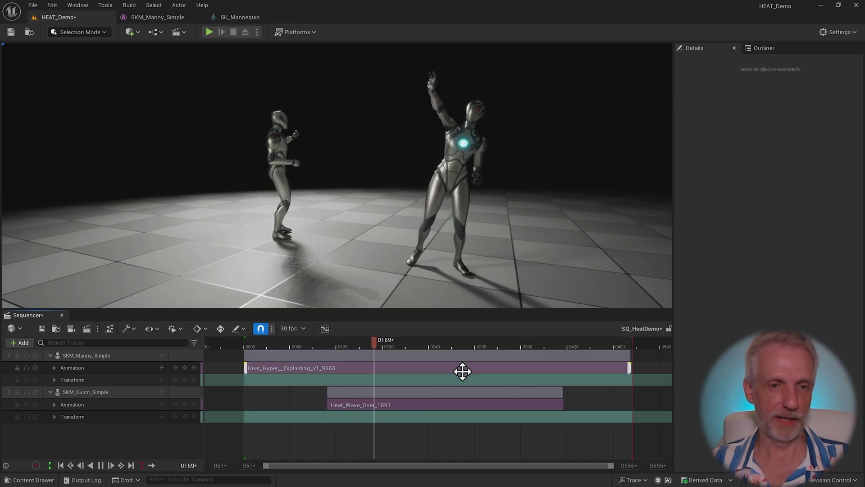
left_click_drag(497, 402, 412, 402)
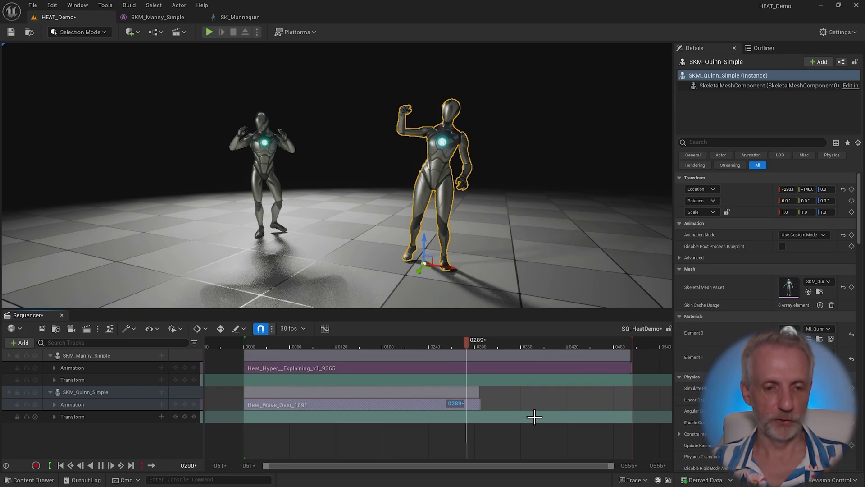
key("space")
left_click_drag(478, 404, 649, 405)
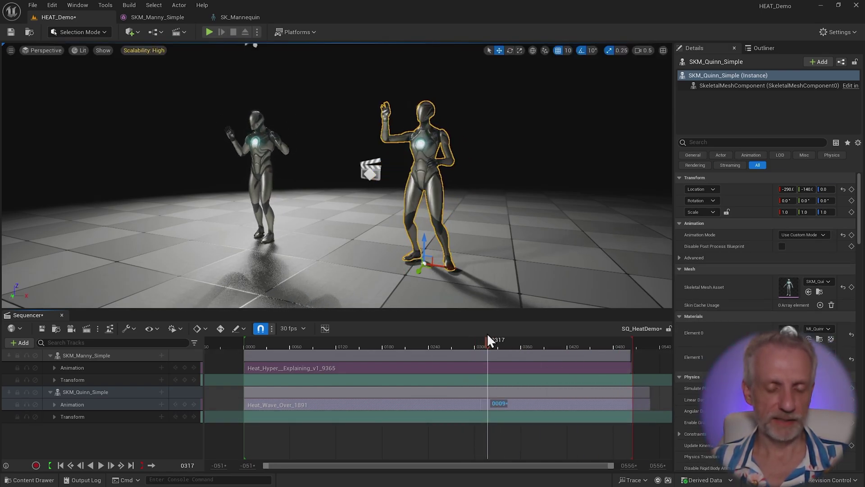
left_click_drag(487, 334, 462, 339)
key("space")
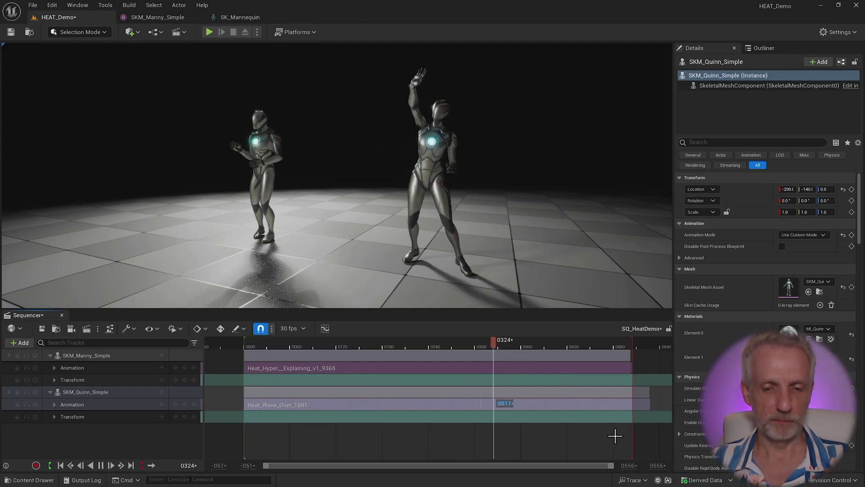